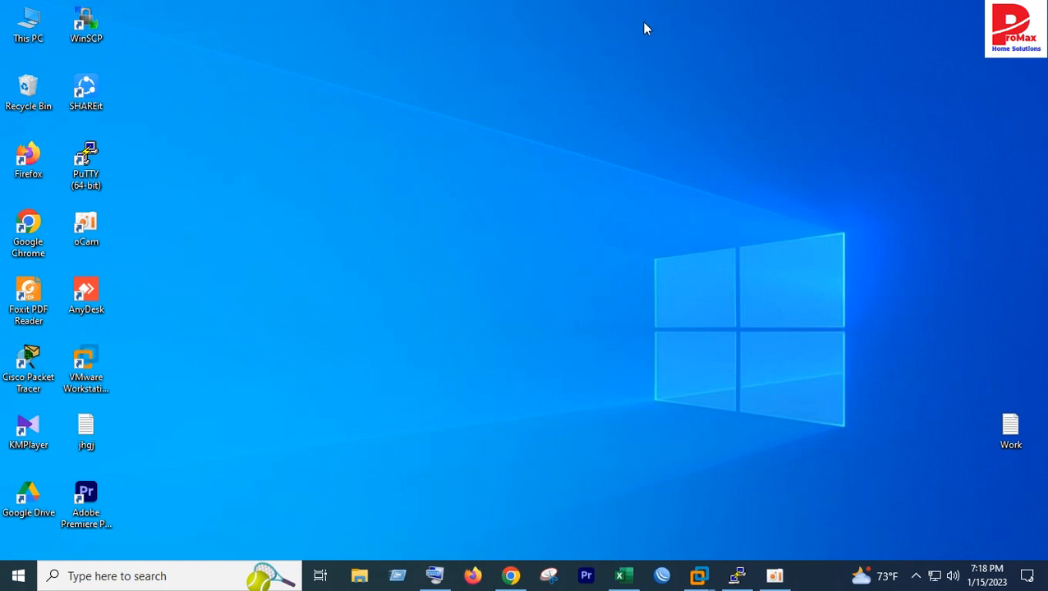
# - Switch to the Attendance workbook in Excel and apply all borders to the whole Employee Attendance Sheet table
pyautogui.click(624, 580)
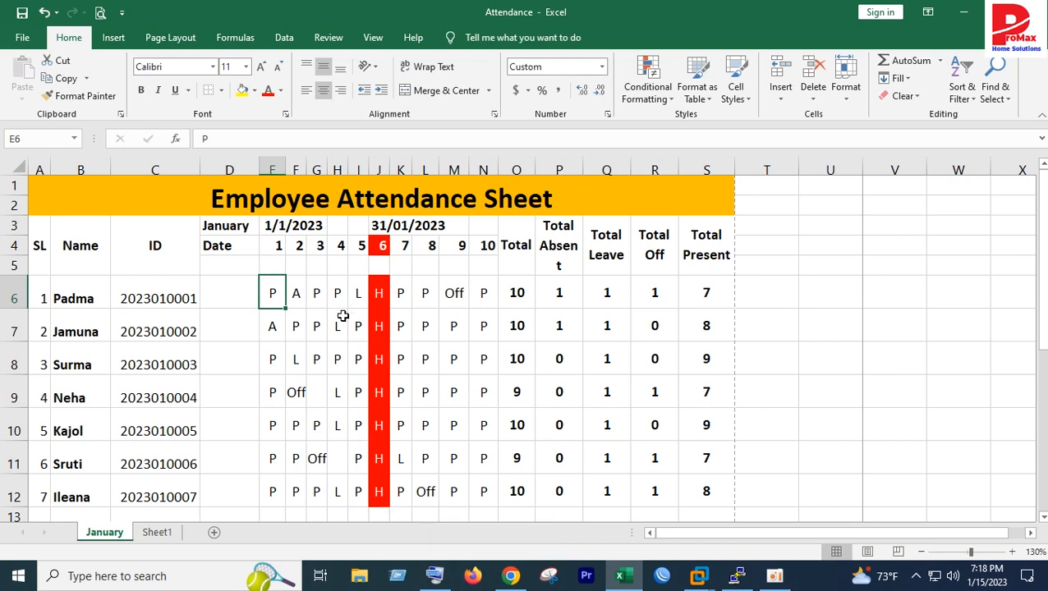
pyautogui.click(68, 201)
pyautogui.moveTo(68, 202); pyautogui.dragTo(439, 470)
pyautogui.scroll(1, 472, 405)
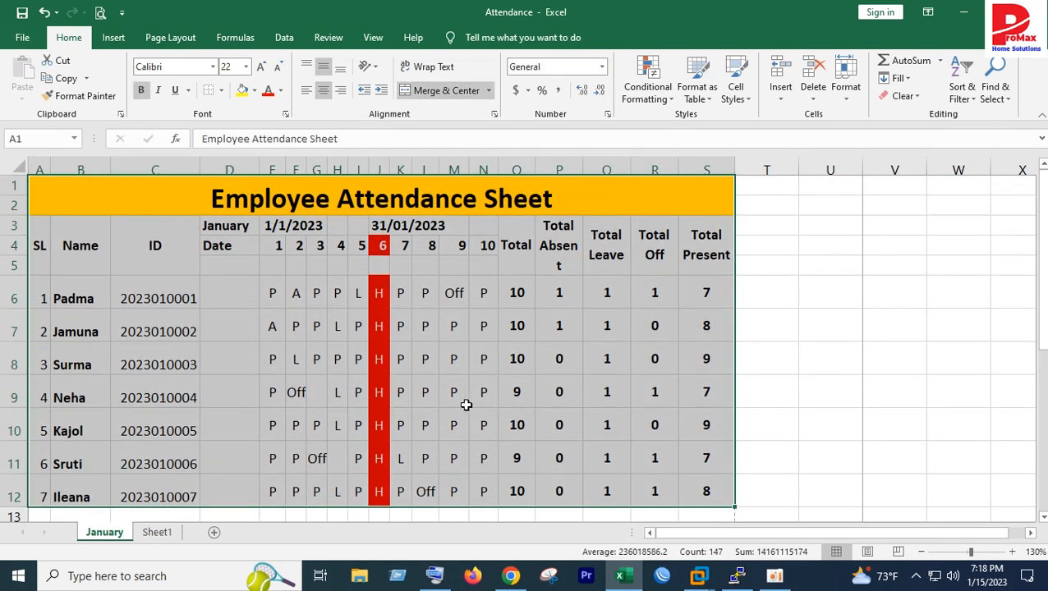
pyautogui.click(221, 91)
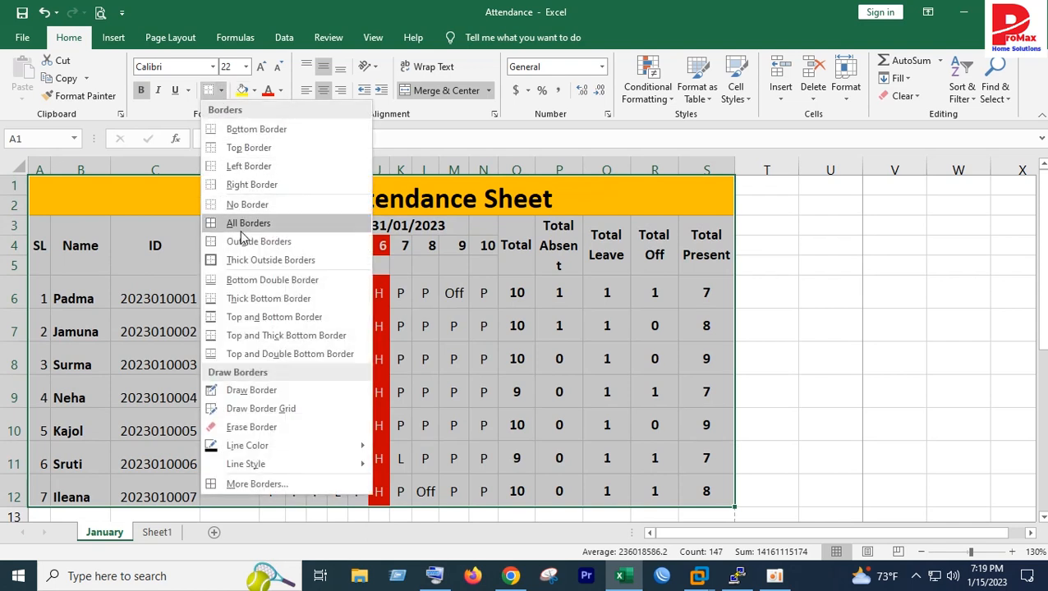
pyautogui.click(238, 223)
pyautogui.click(409, 388)
pyautogui.click(598, 386)
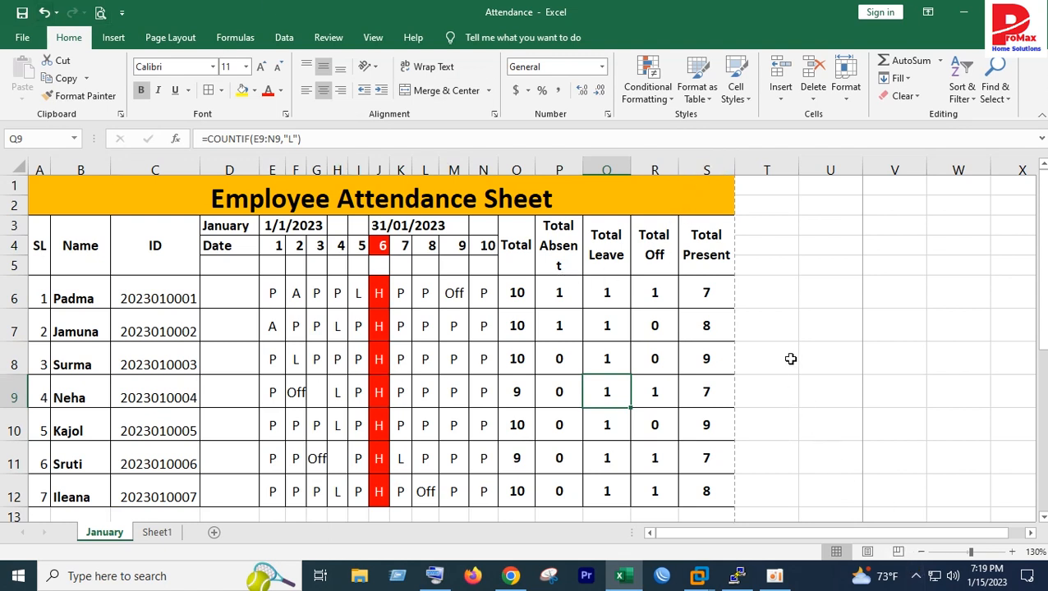
pyautogui.click(732, 167)
pyautogui.click(807, 311)
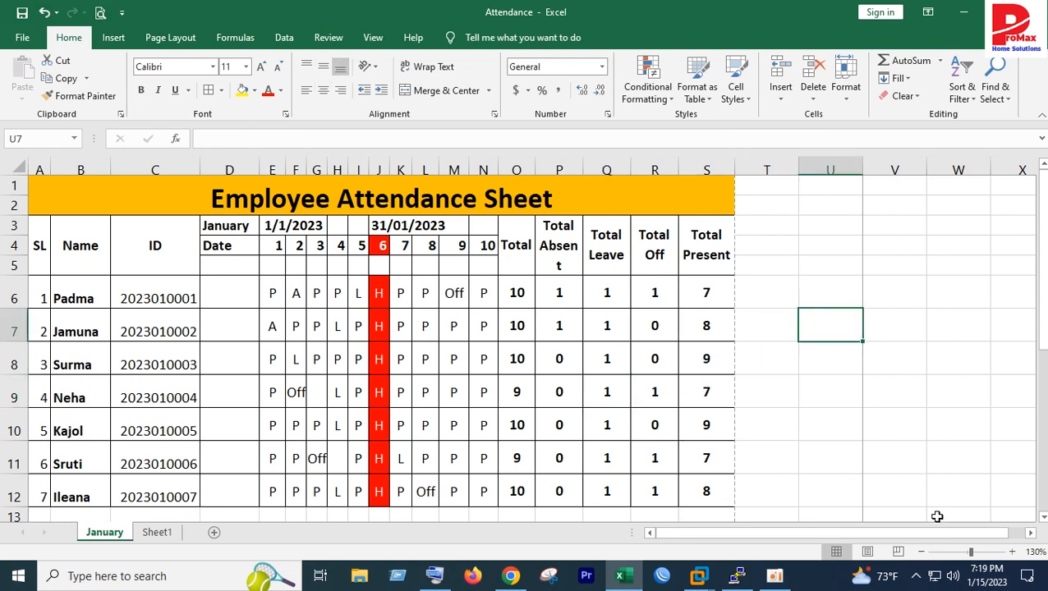
# - Show the January sheet in Page Break Preview and pull the print area's right boundary in to the end of column T
pyautogui.click(898, 552)
pyautogui.scroll(-1, 716, 439)
pyautogui.scroll(-17, 717, 440)
pyautogui.scroll(-2, 663, 457)
pyautogui.scroll(2, 658, 397)
pyautogui.moveTo(628, 448); pyautogui.dragTo(613, 250)
pyautogui.scroll(17, 644, 363)
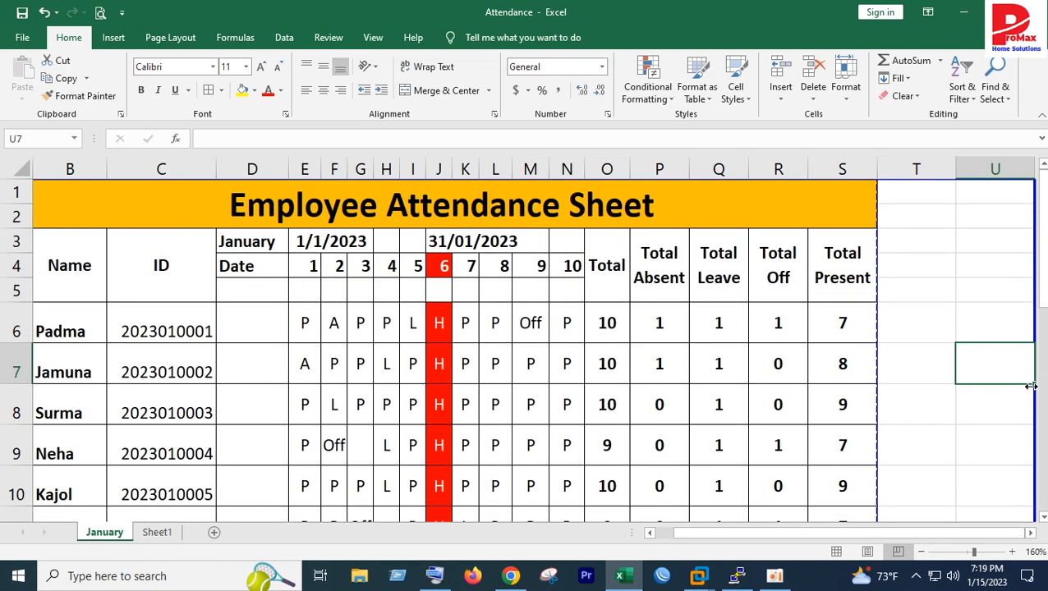
pyautogui.moveTo(1034, 403); pyautogui.dragTo(953, 400)
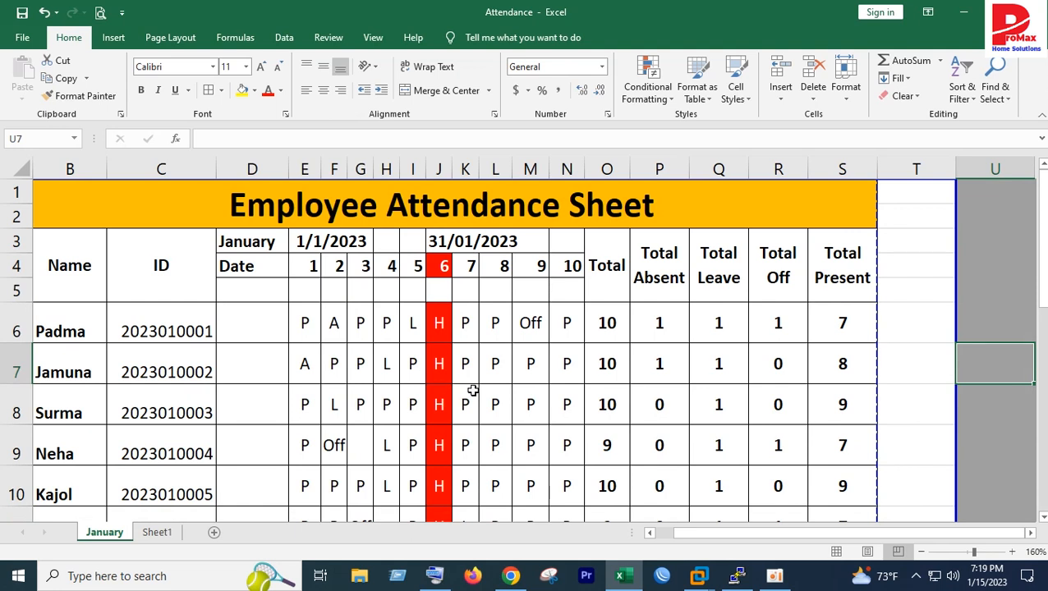
# - Examine the attendance table and the status legend below it against the page boundaries
pyautogui.keyDown('ctrl'); pyautogui.scroll(-1, 474, 391); pyautogui.keyUp('ctrl')
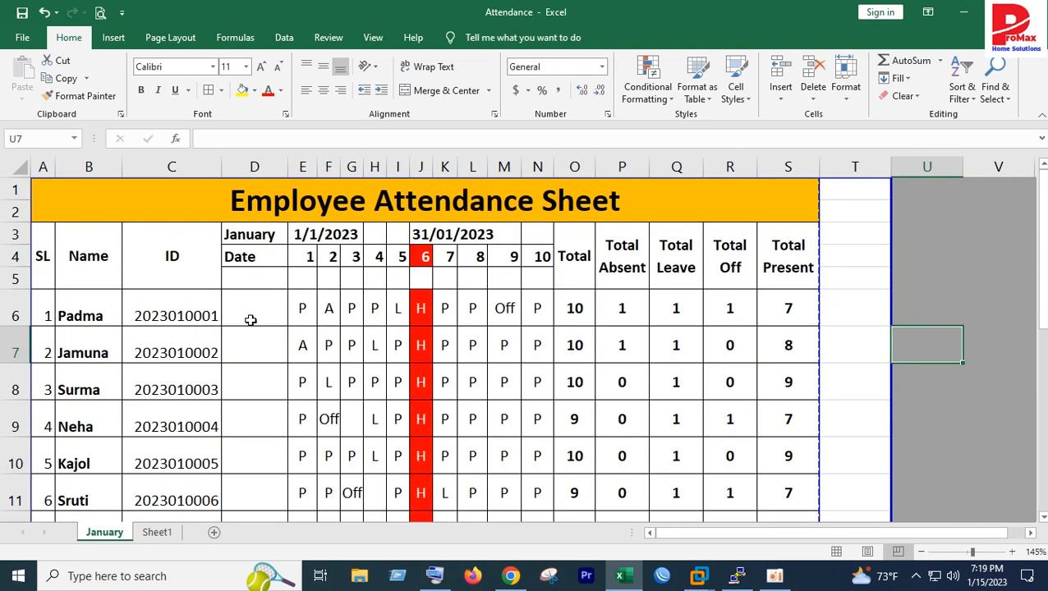
pyautogui.scroll(-1, 363, 411)
pyautogui.scroll(-3, 363, 411)
pyautogui.scroll(1, 366, 412)
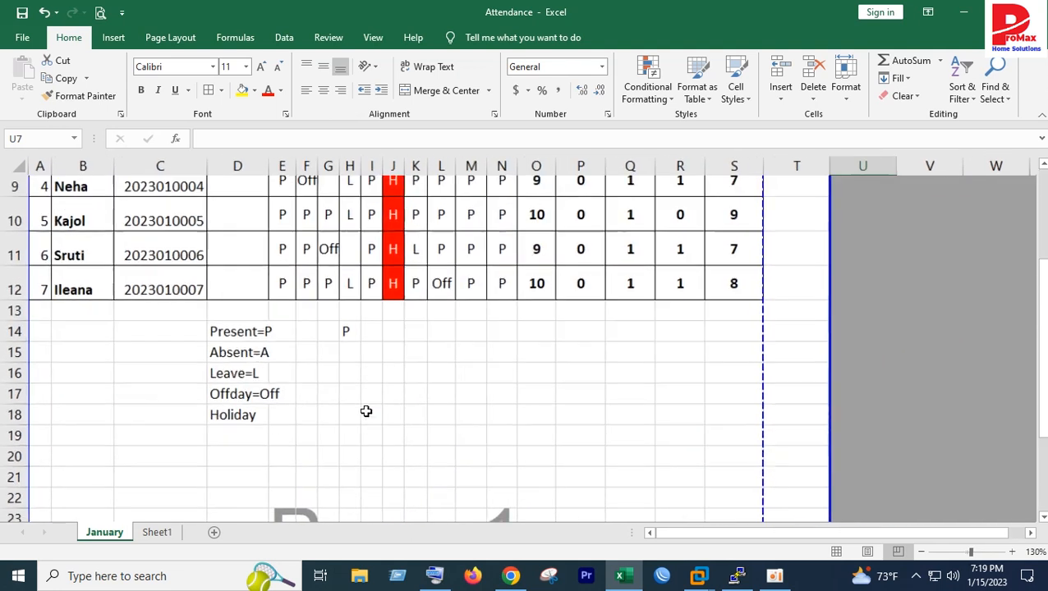
pyautogui.keyDown('ctrl'); pyautogui.scroll(-1, 366, 411); pyautogui.keyUp('ctrl')
pyautogui.scroll(3, 366, 412)
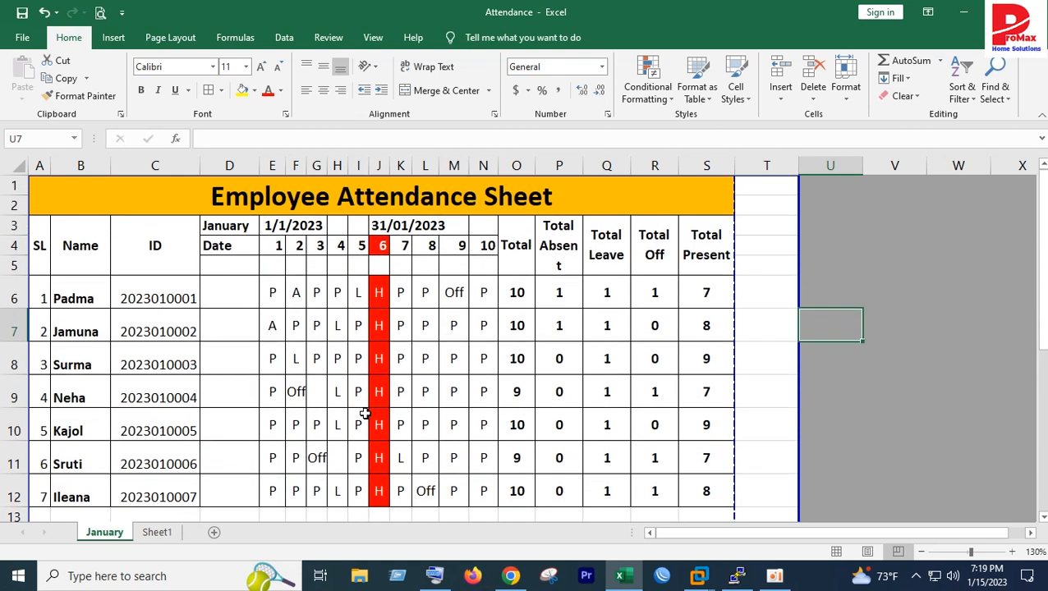
pyautogui.keyDown('ctrl'); pyautogui.scroll(-1, 365, 415); pyautogui.keyUp('ctrl')
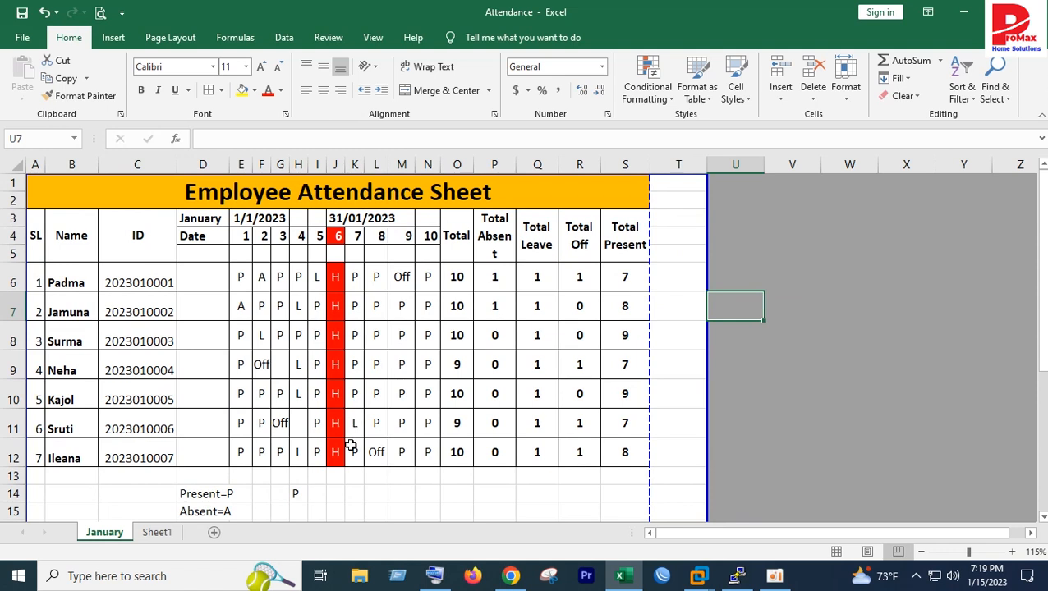
pyautogui.click(351, 446)
pyautogui.click(337, 361)
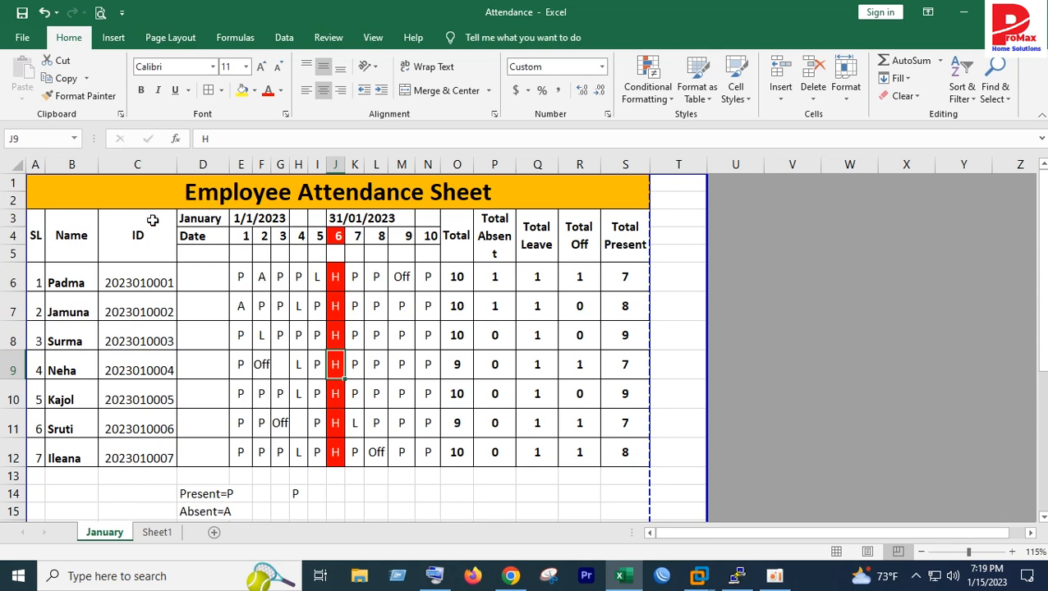
pyautogui.moveTo(152, 196); pyautogui.dragTo(219, 455)
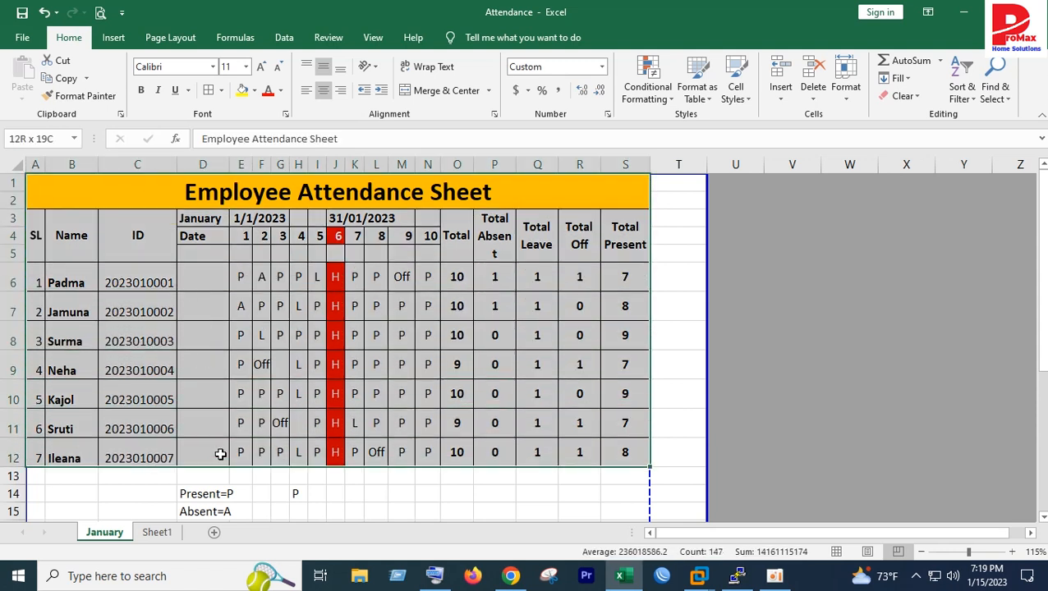
pyautogui.click(221, 383)
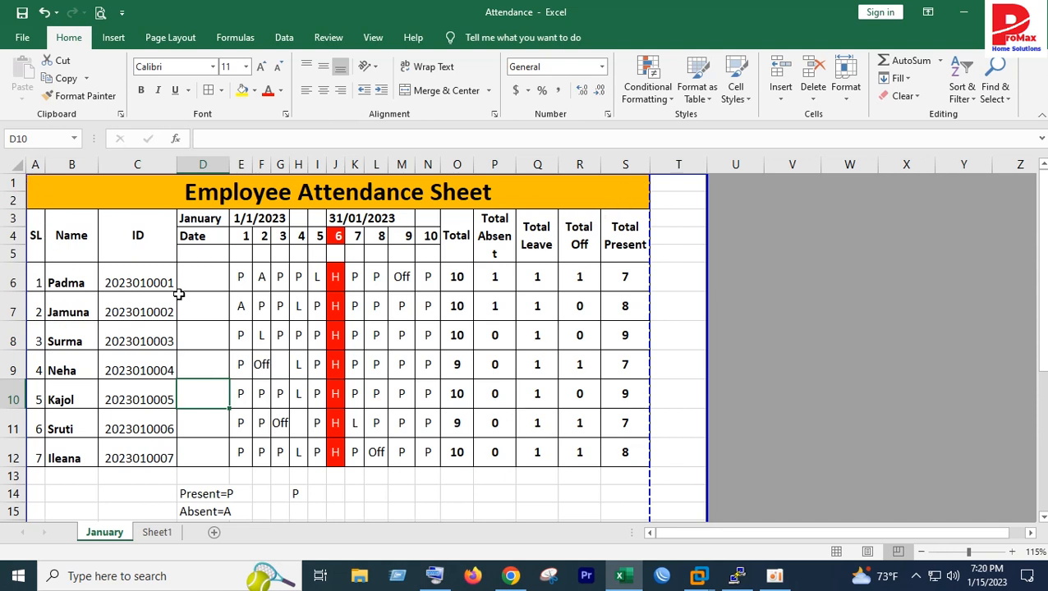
pyautogui.click(320, 359)
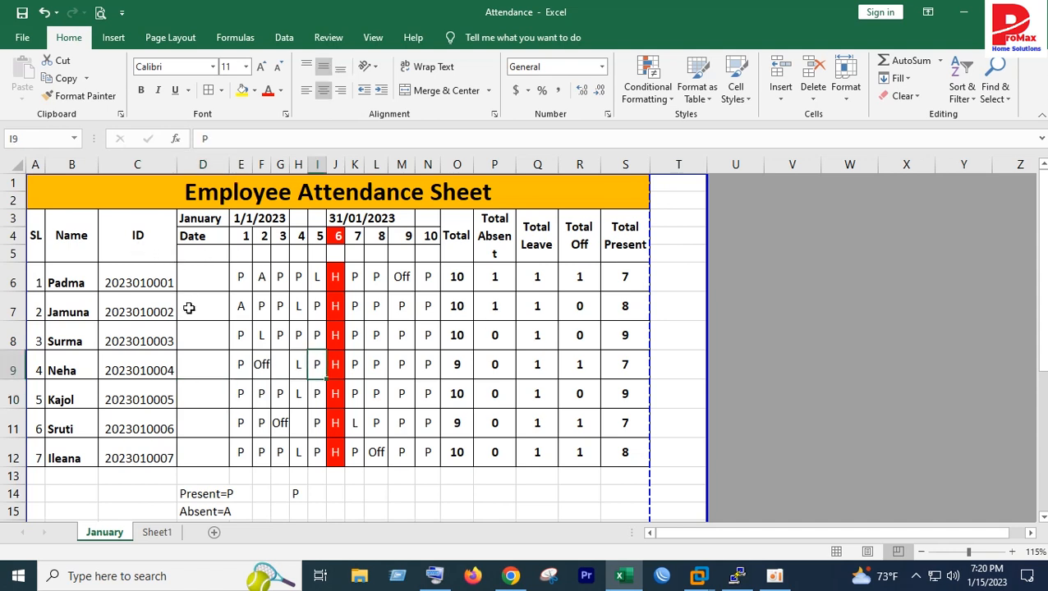
# - Apply the Last Custom Setting margins with top 1", bottom, left and right 0.25", and header and footer 0.3"
pyautogui.click(170, 38)
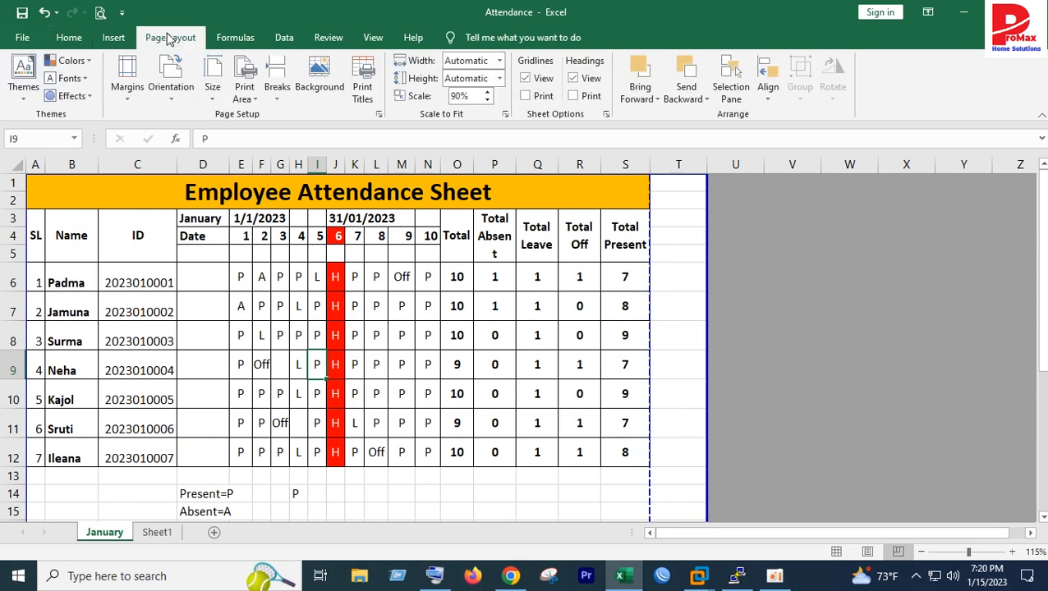
pyautogui.click(136, 96)
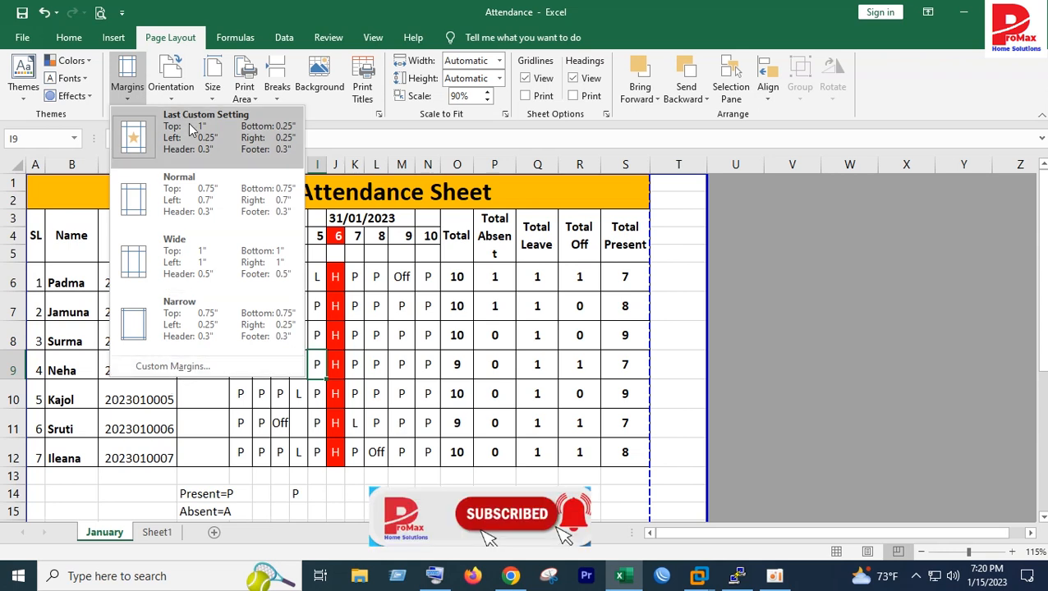
pyautogui.click(348, 136)
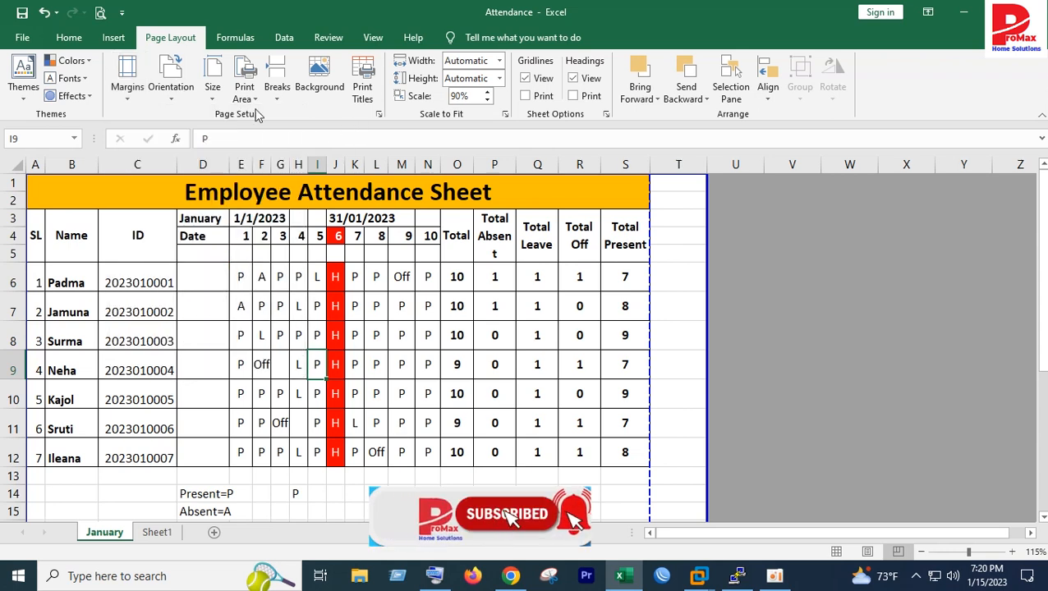
pyautogui.click(127, 82)
pyautogui.click(130, 82)
pyautogui.click(156, 84)
pyautogui.click(189, 130)
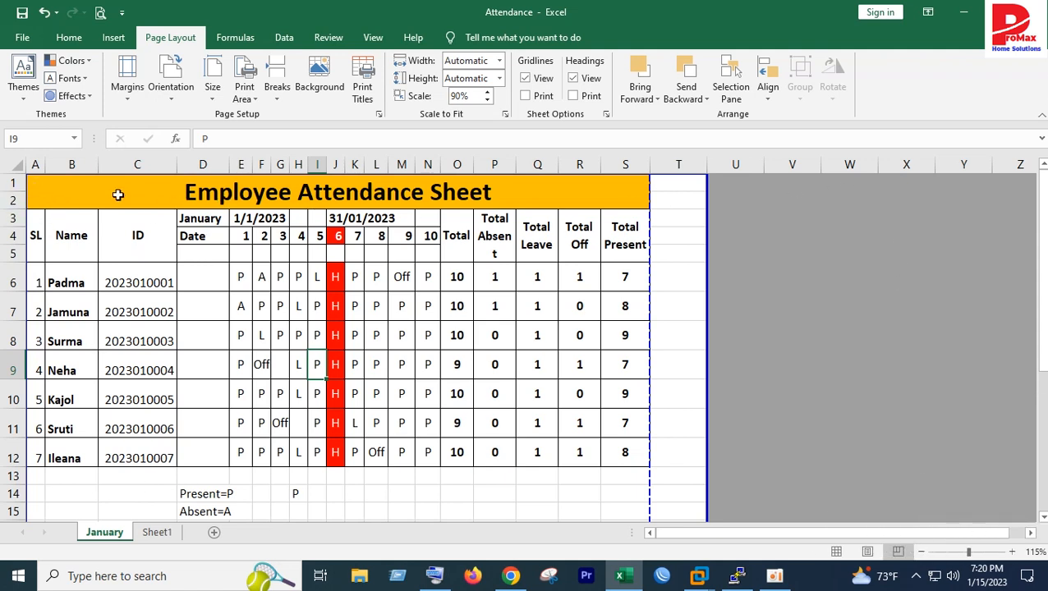
# - Check the page orientation options and set the paper size to A4
pyautogui.click(174, 82)
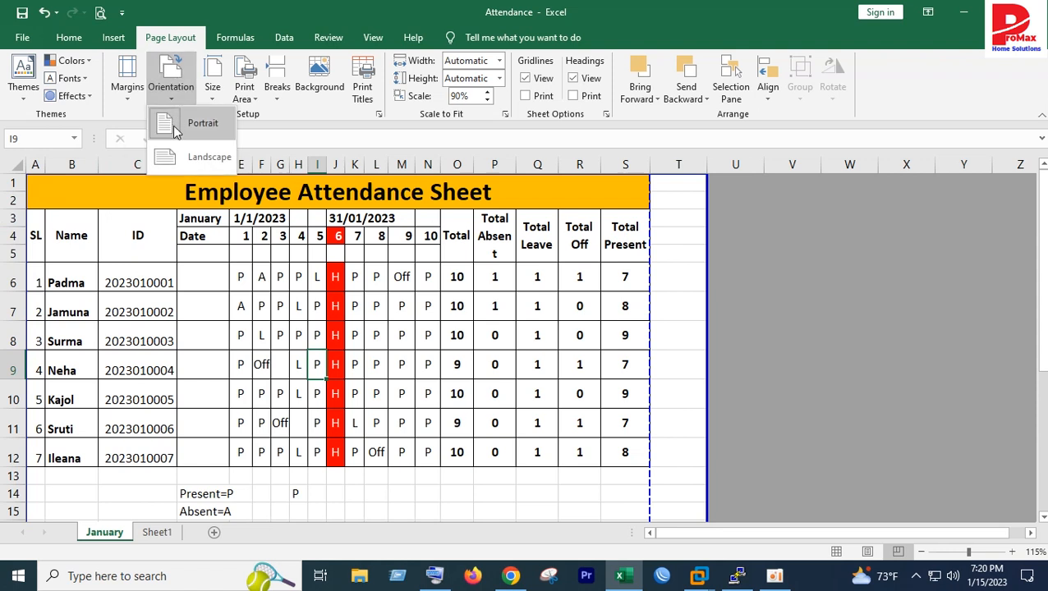
pyautogui.click(216, 82)
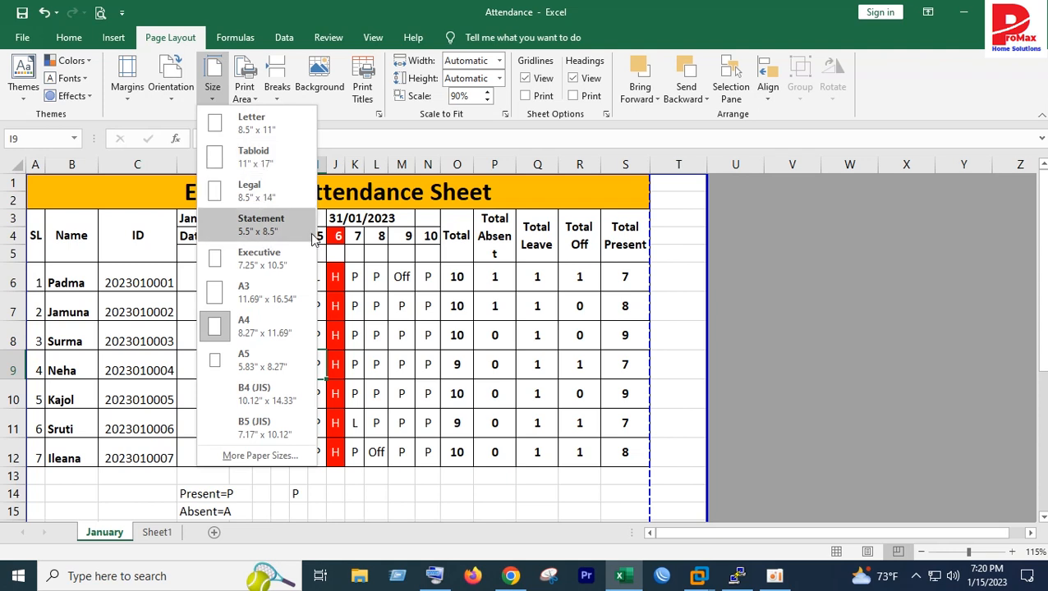
pyautogui.click(257, 331)
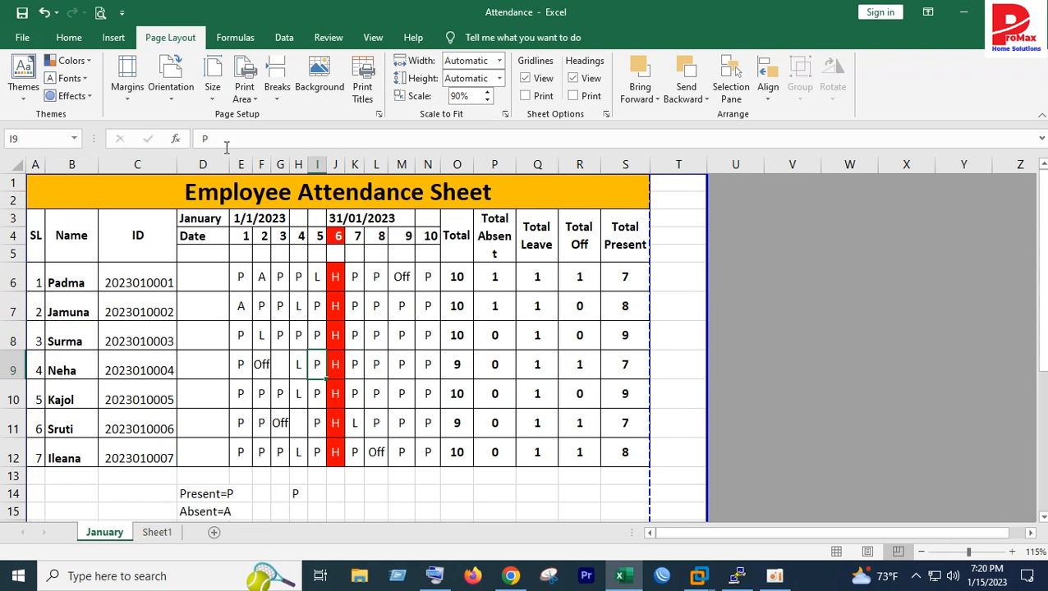
pyautogui.click(214, 88)
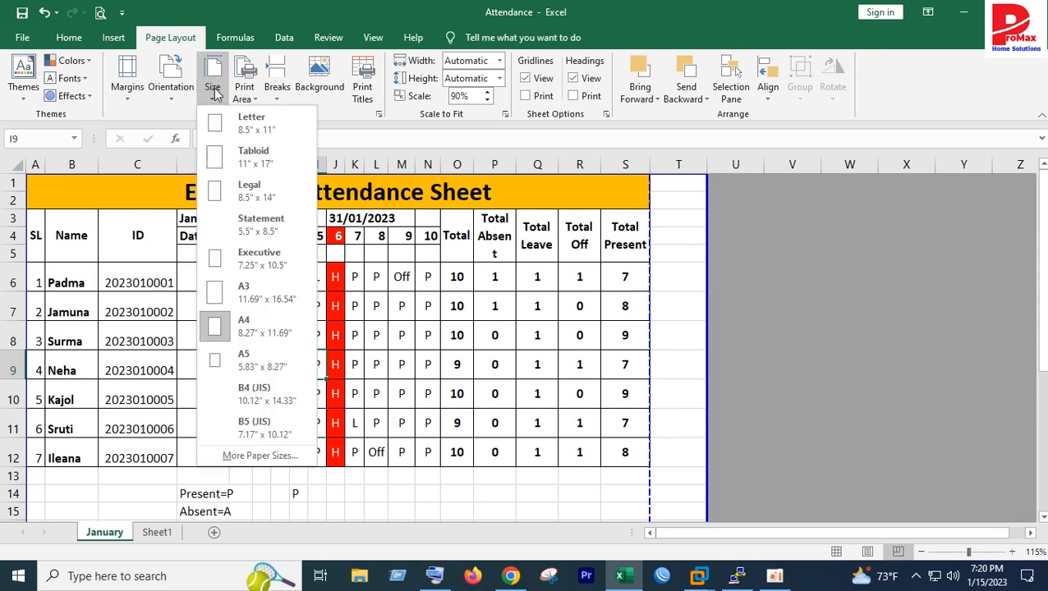
pyautogui.click(215, 91)
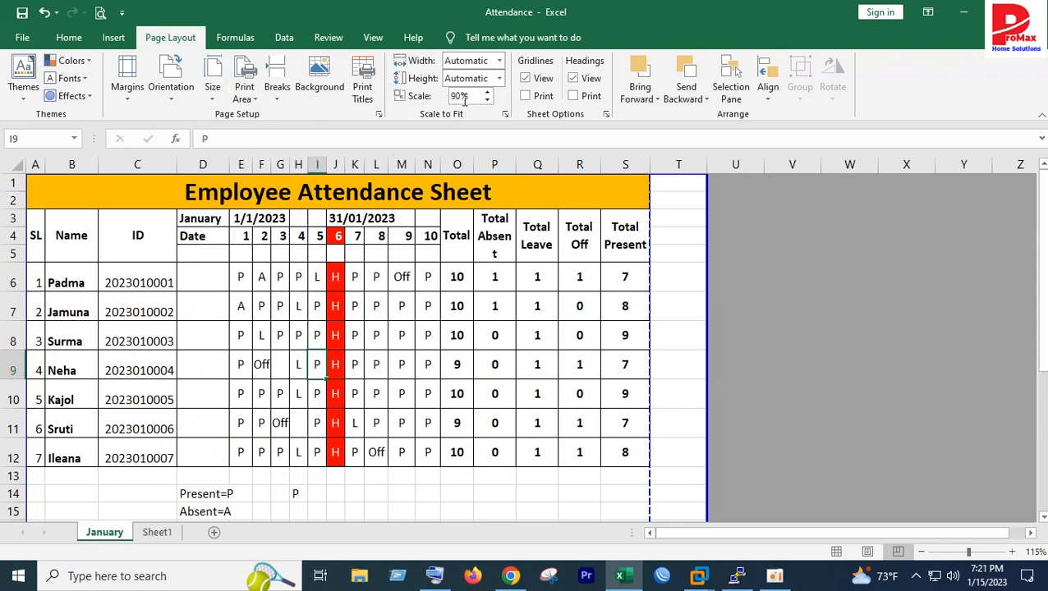
# - Set the print scale of the sheet to 100%
pyautogui.moveTo(467, 96); pyautogui.dragTo(457, 95)
pyautogui.click(485, 94)
pyautogui.click(485, 94)
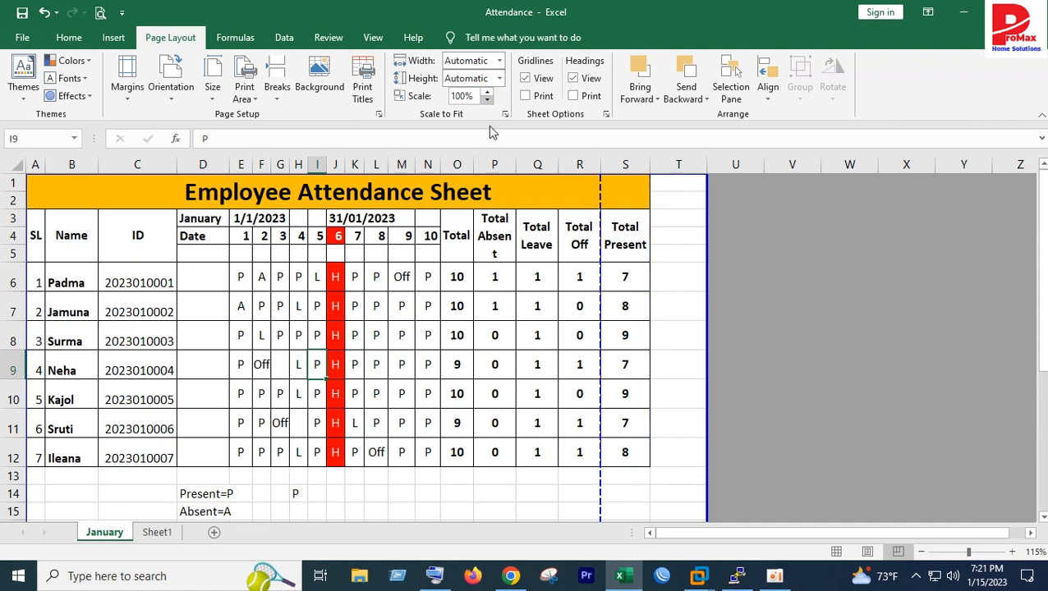
pyautogui.click(495, 285)
pyautogui.click(600, 165)
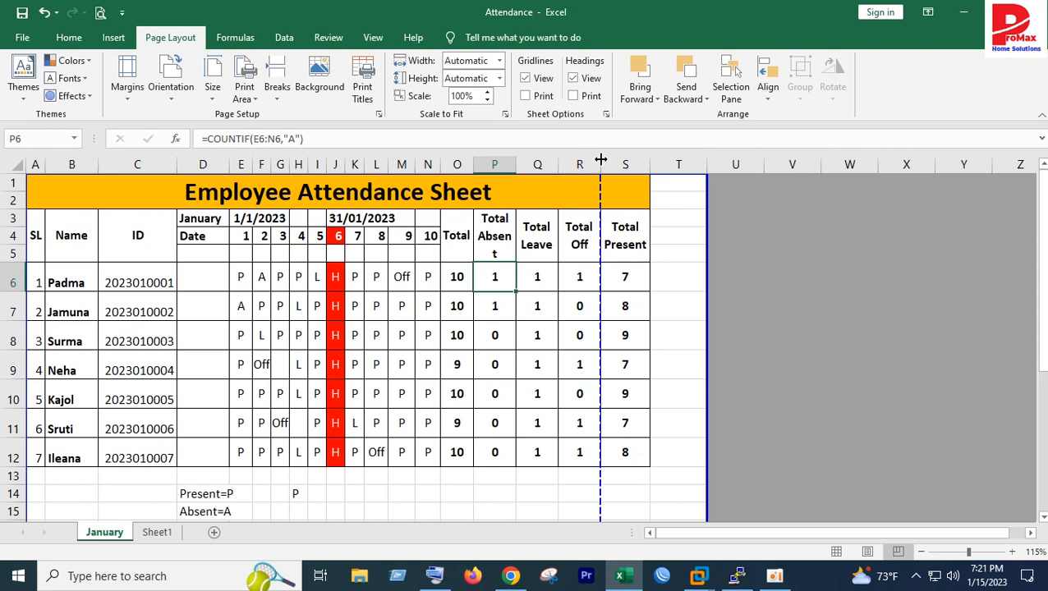
# - Move the vertical page break to the outer edge of the Total Present column and check the page layout further down
pyautogui.moveTo(602, 259); pyautogui.dragTo(650, 258)
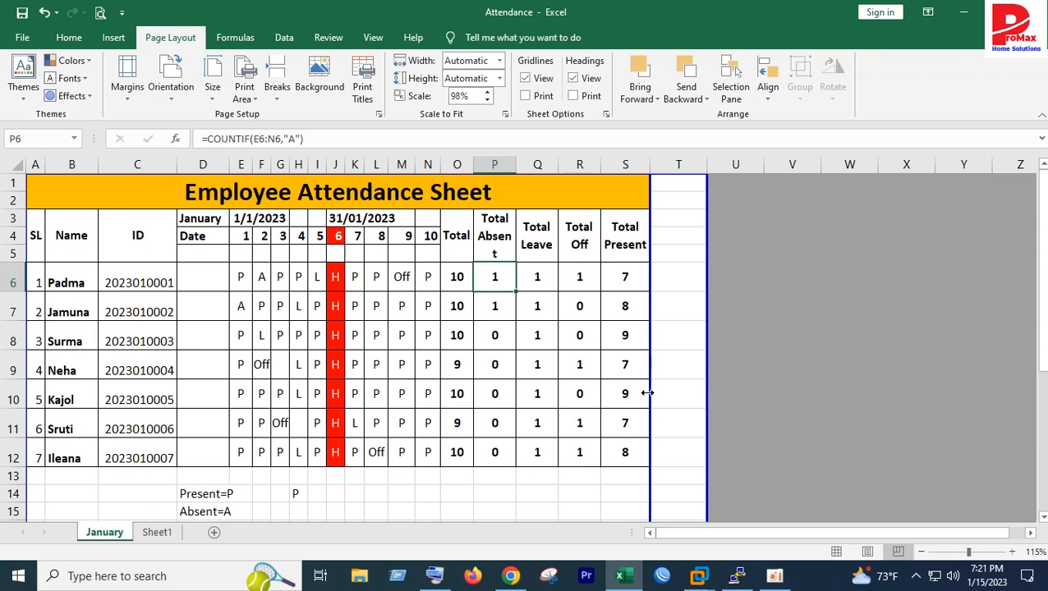
pyautogui.scroll(-12, 643, 394)
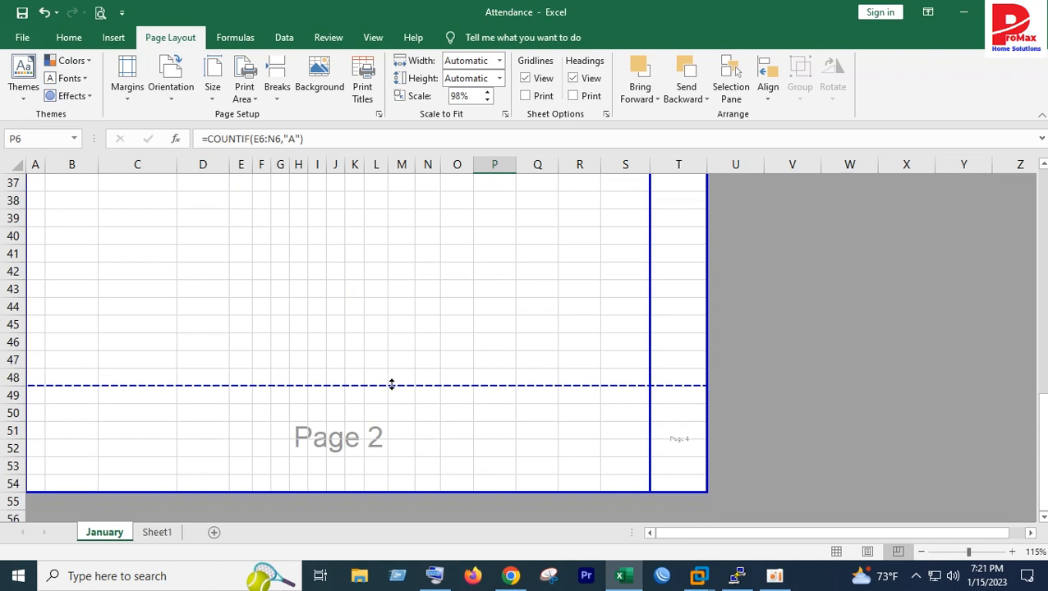
pyautogui.scroll(12, 393, 384)
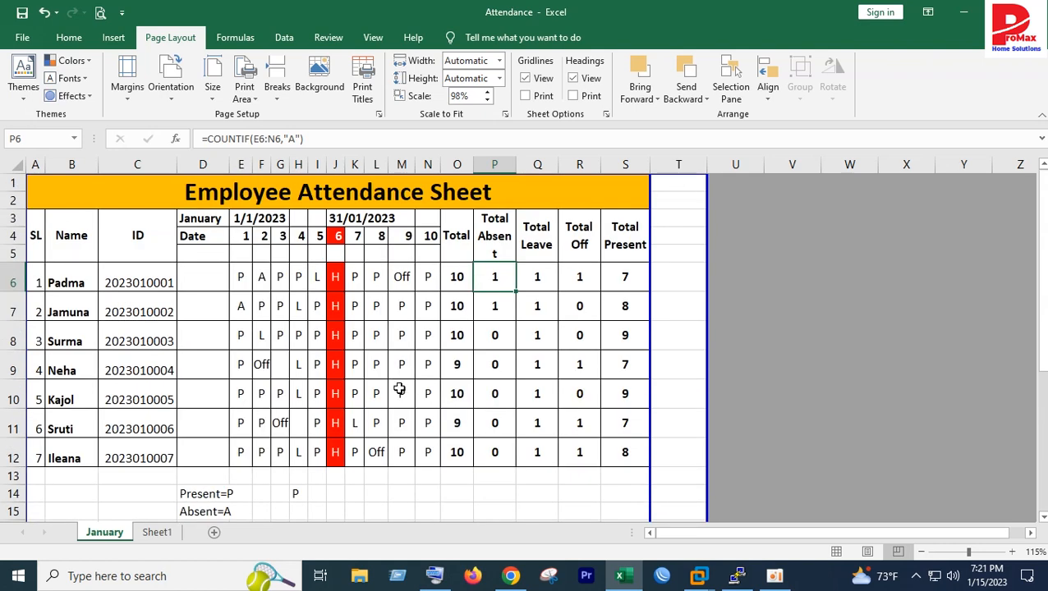
# - Move the vertical page break back to between the Total Off and Total Present columns
pyautogui.moveTo(651, 308); pyautogui.dragTo(601, 310)
pyautogui.click(628, 392)
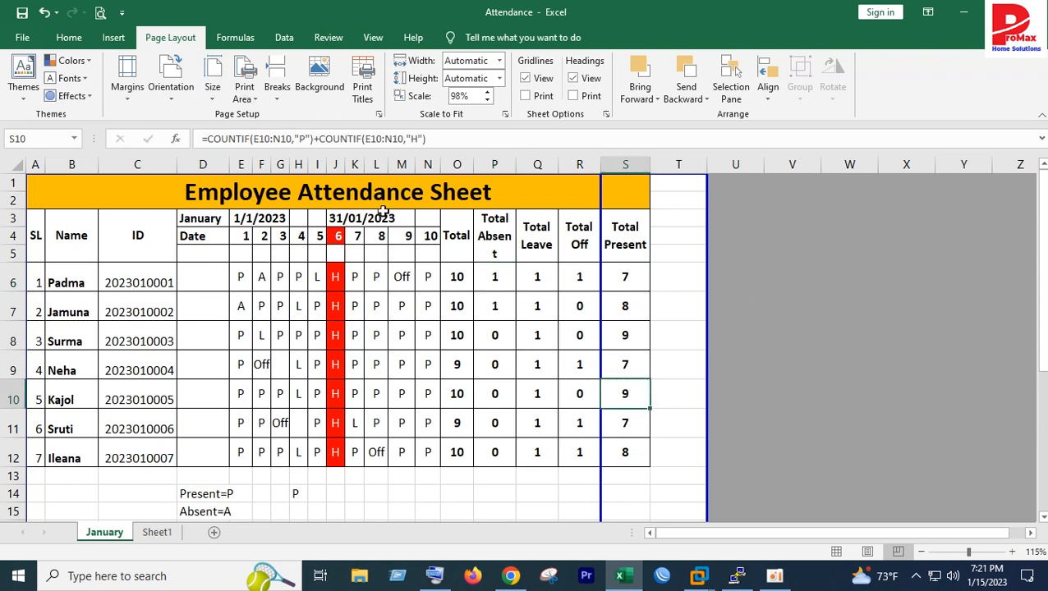
pyautogui.click(341, 328)
# - Set the sheet's left, right, bottom and top margins to 0.75 and turn off horizontal centering on the page
pyautogui.click(131, 82)
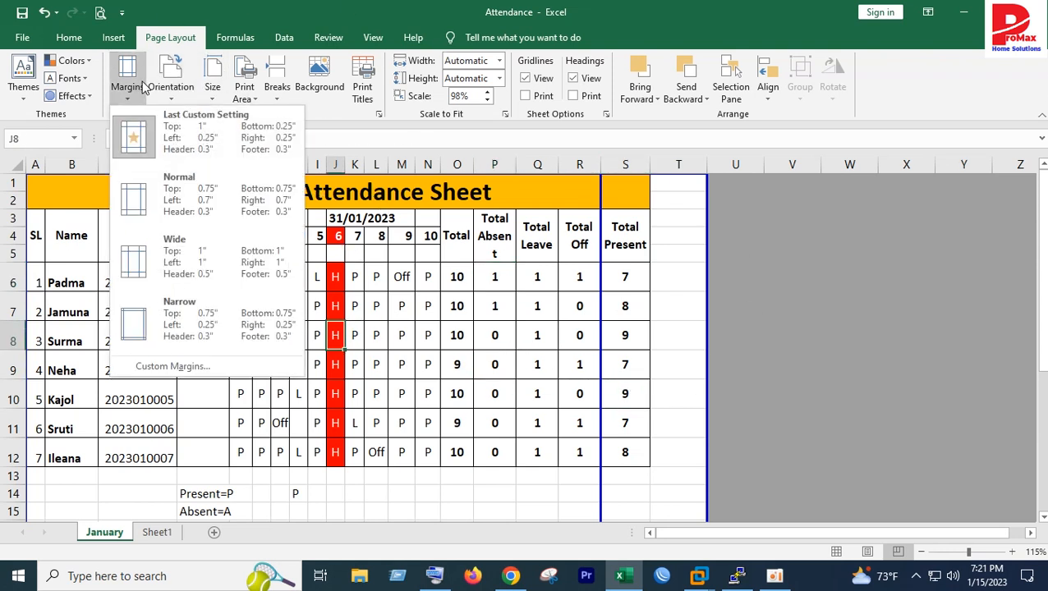
pyautogui.click(167, 366)
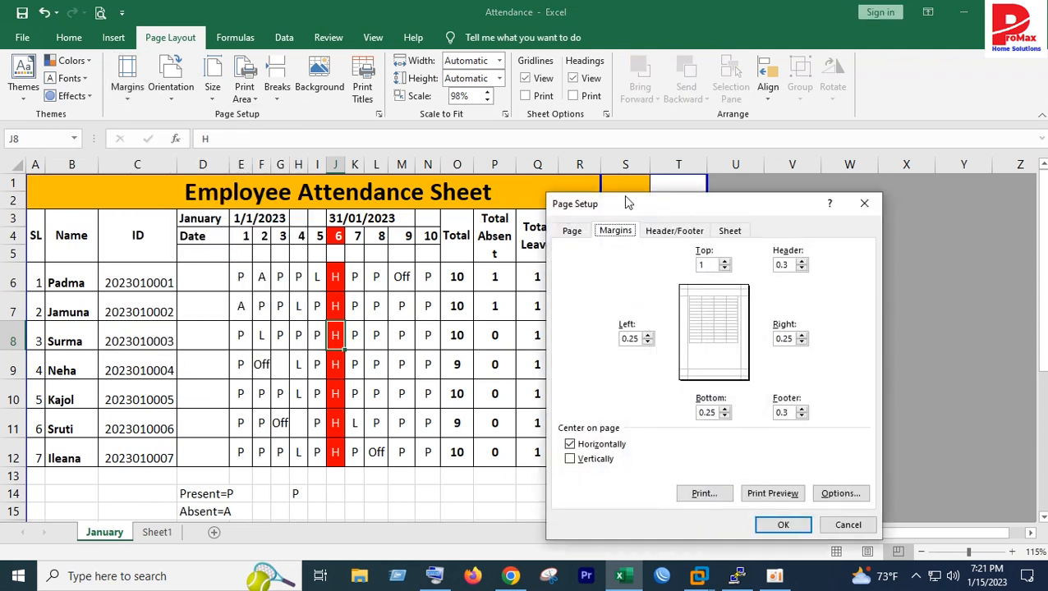
pyautogui.moveTo(658, 210); pyautogui.dragTo(598, 188)
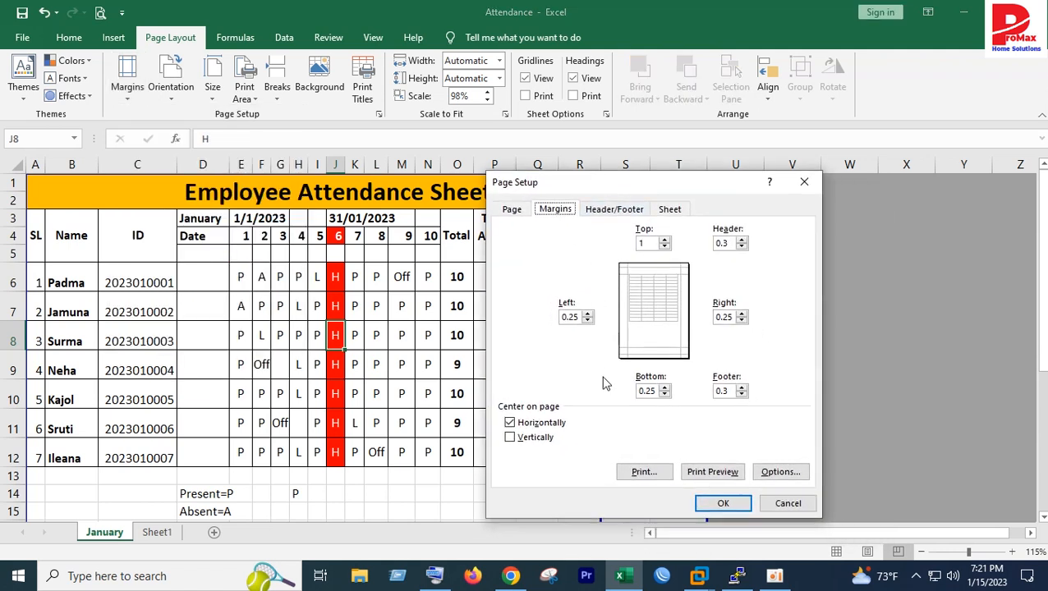
pyautogui.click(588, 313)
pyautogui.click(588, 313)
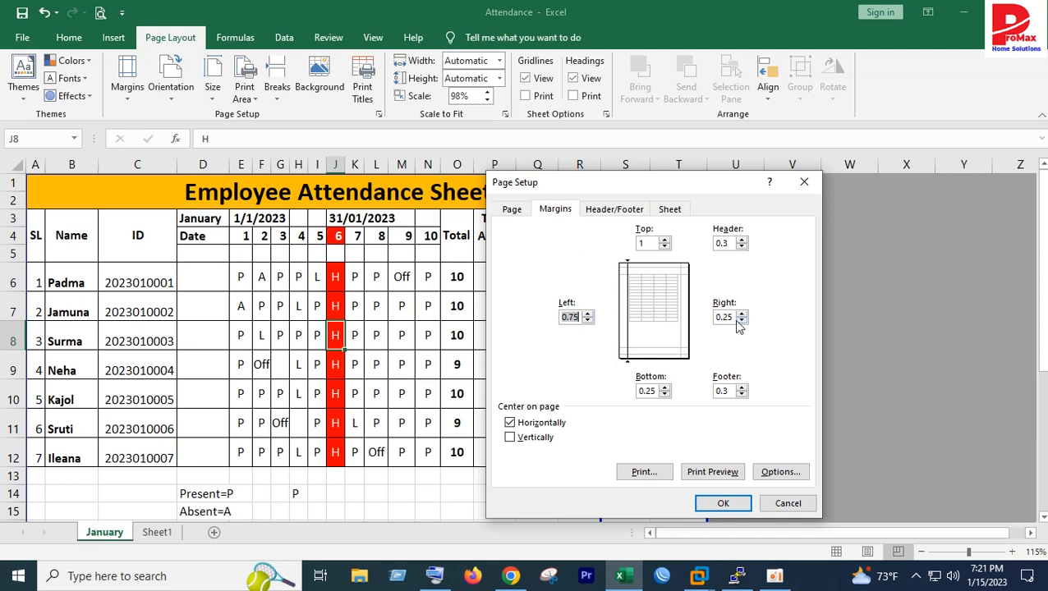
pyautogui.click(741, 314)
pyautogui.click(741, 314)
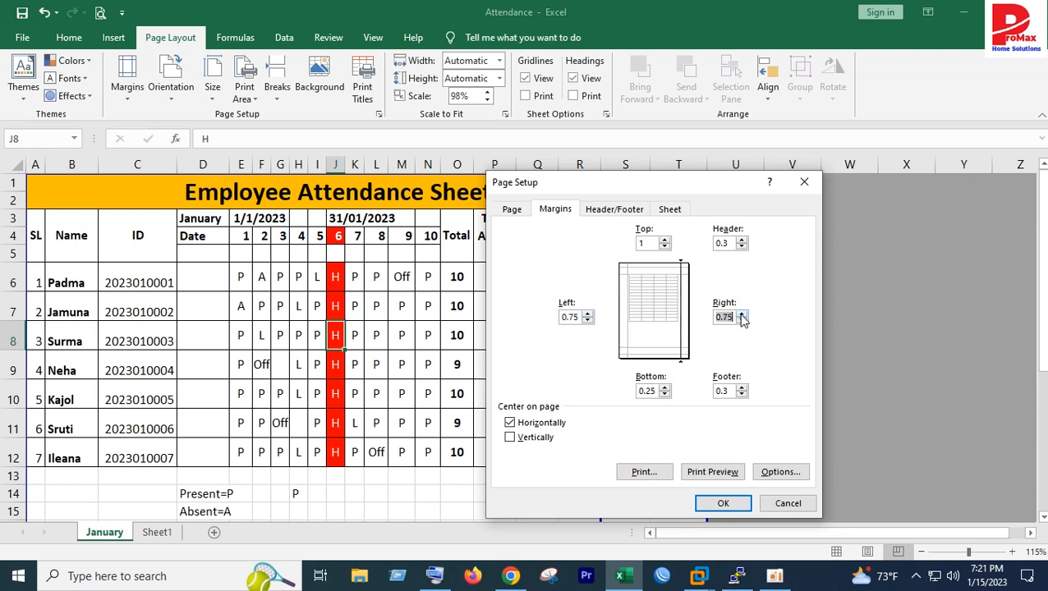
pyautogui.click(665, 388)
pyautogui.click(666, 388)
pyautogui.click(663, 248)
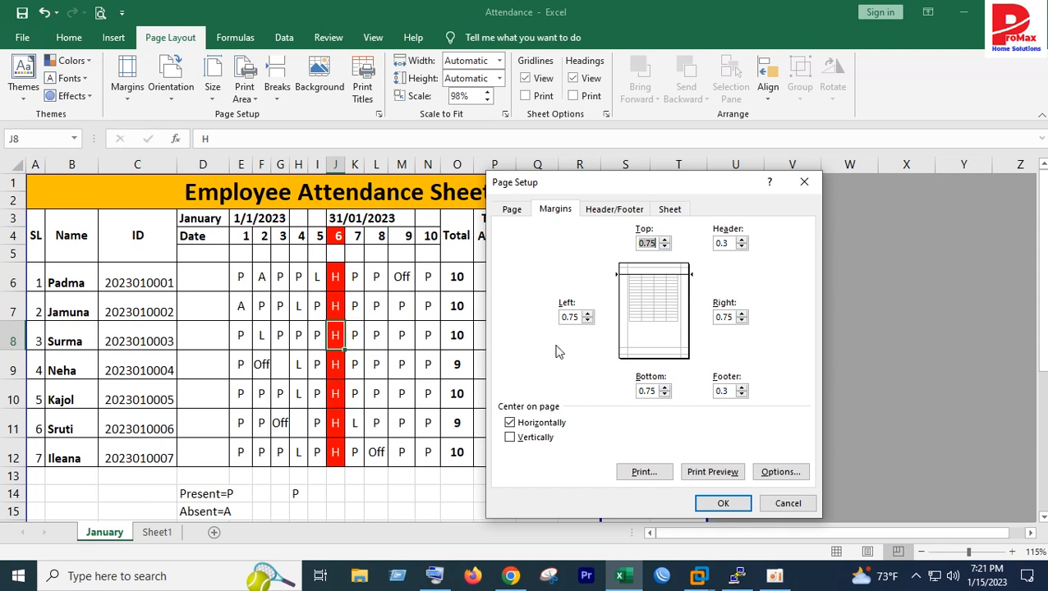
pyautogui.click(510, 422)
# - Reduce the page scaling to 90% of normal size and apply the page setup
pyautogui.click(506, 210)
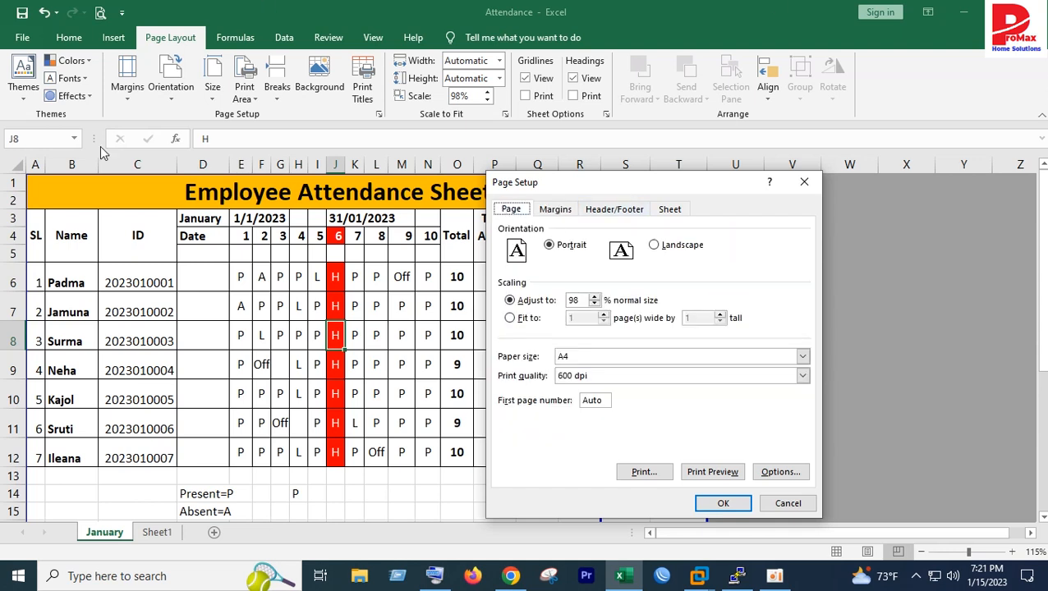
pyautogui.click(595, 298)
pyautogui.click(594, 297)
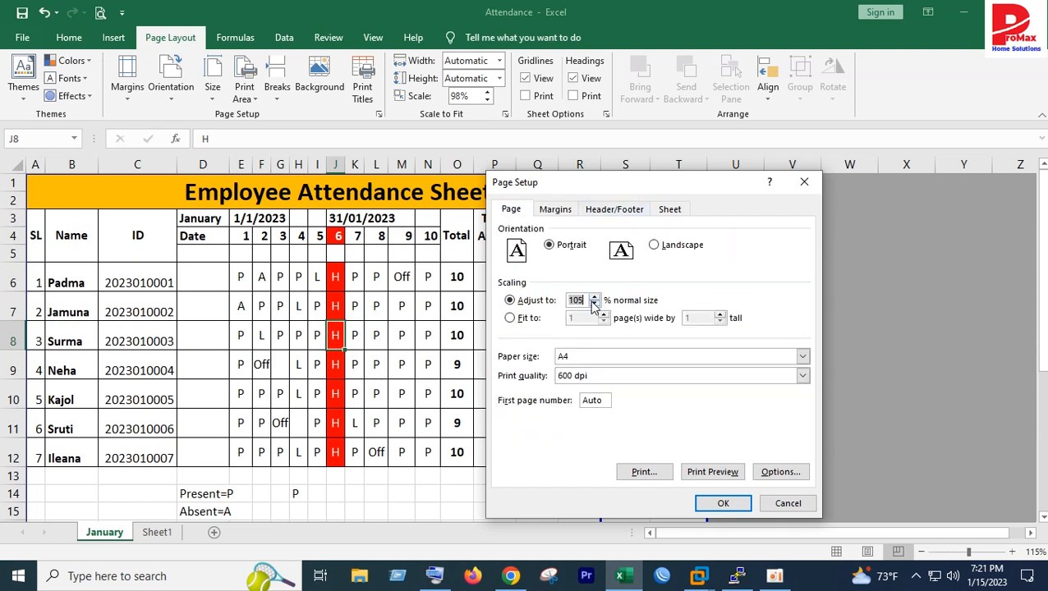
pyautogui.moveTo(549, 182); pyautogui.dragTo(696, 336)
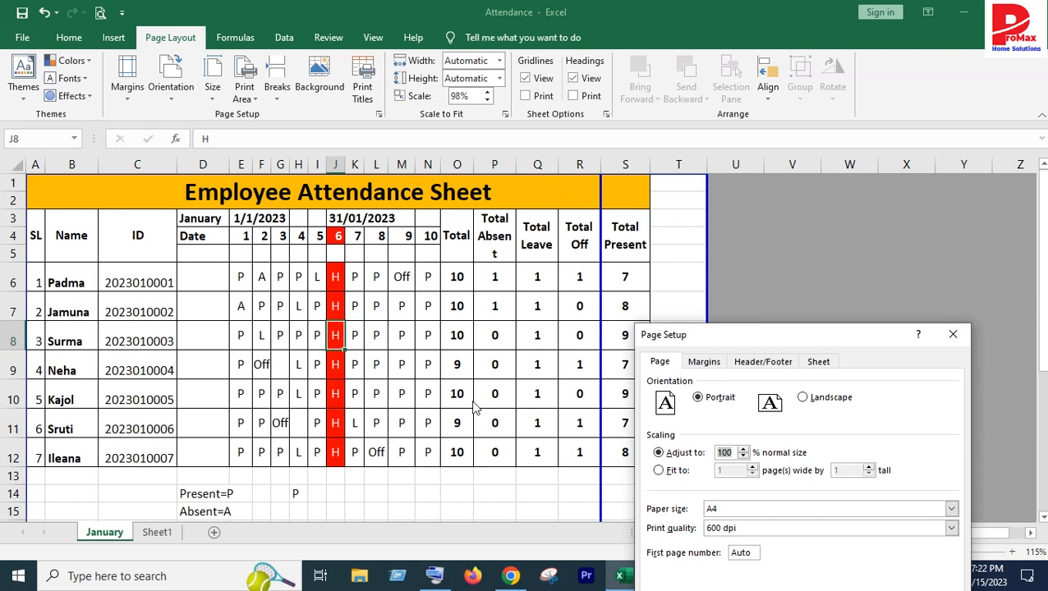
pyautogui.moveTo(727, 335); pyautogui.dragTo(647, 255)
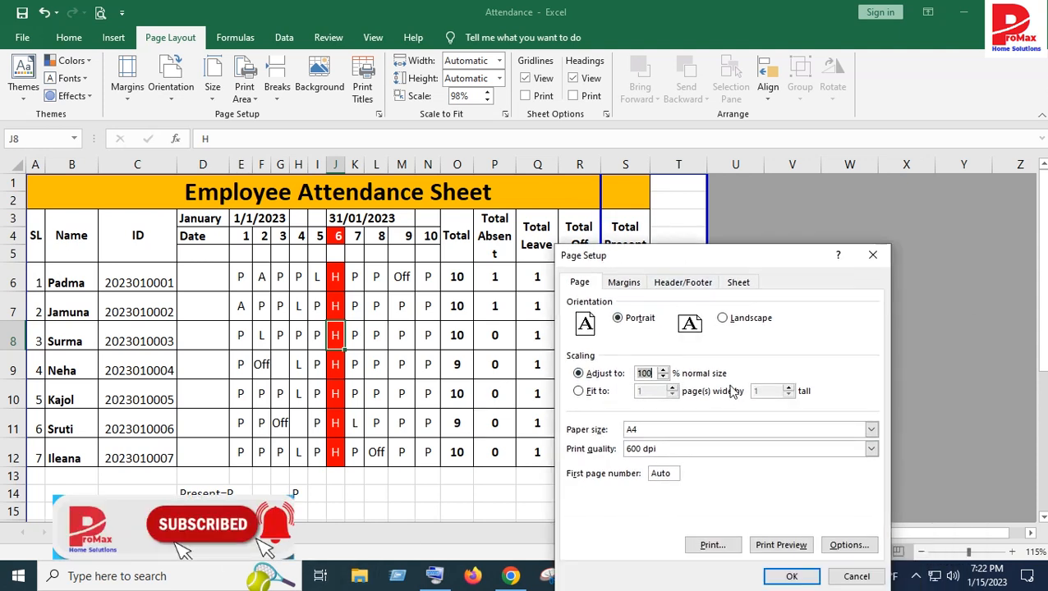
pyautogui.click(664, 377)
pyautogui.click(663, 377)
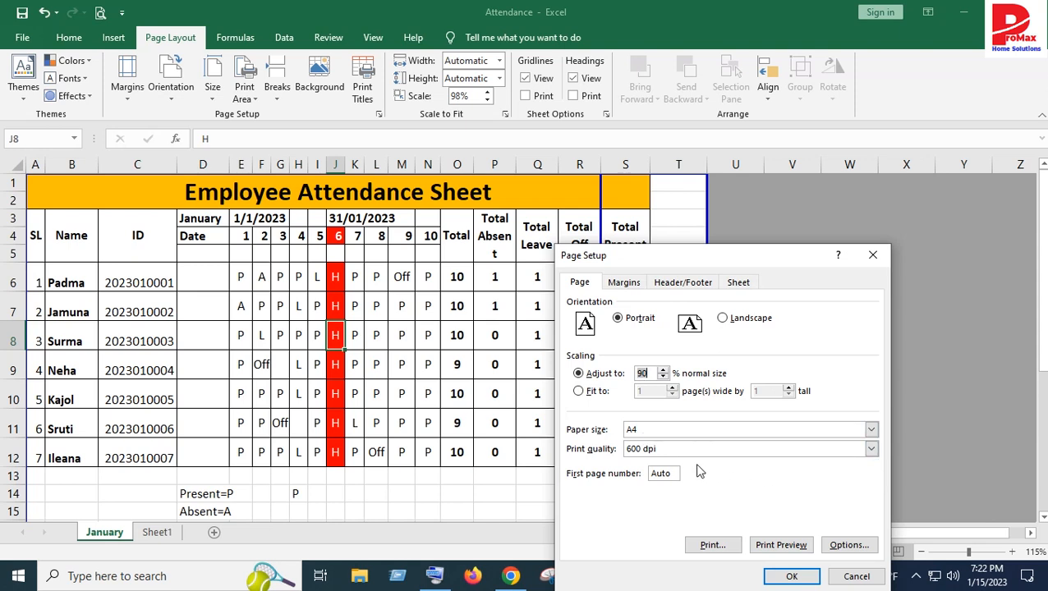
pyautogui.click(790, 578)
pyautogui.moveTo(772, 580)
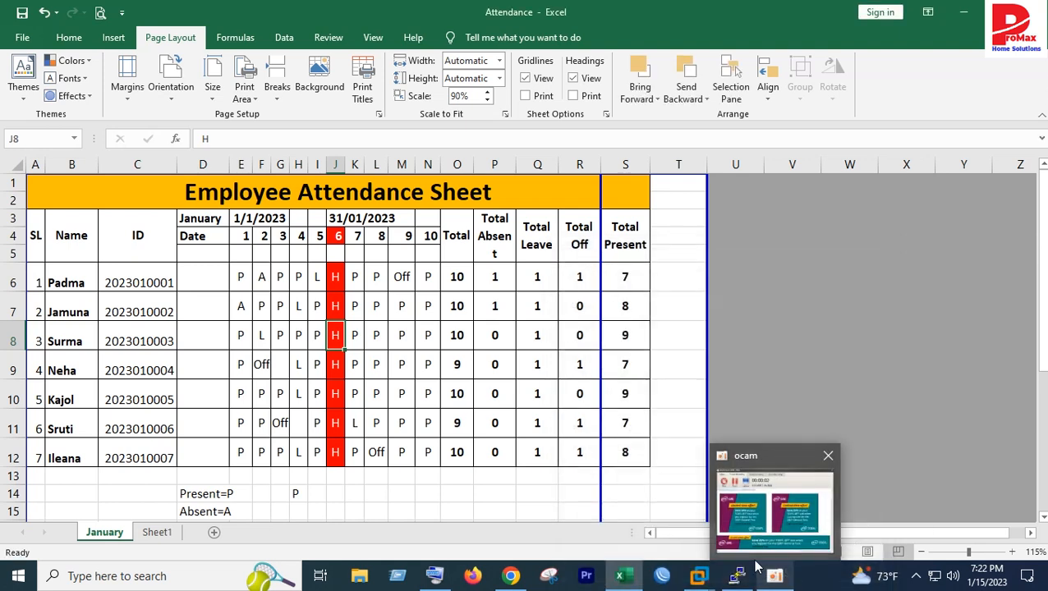
# - Check the page layout down the sheet and extend the print area's outer edge to the end of column V
pyautogui.click(629, 364)
pyautogui.scroll(-8, 633, 448)
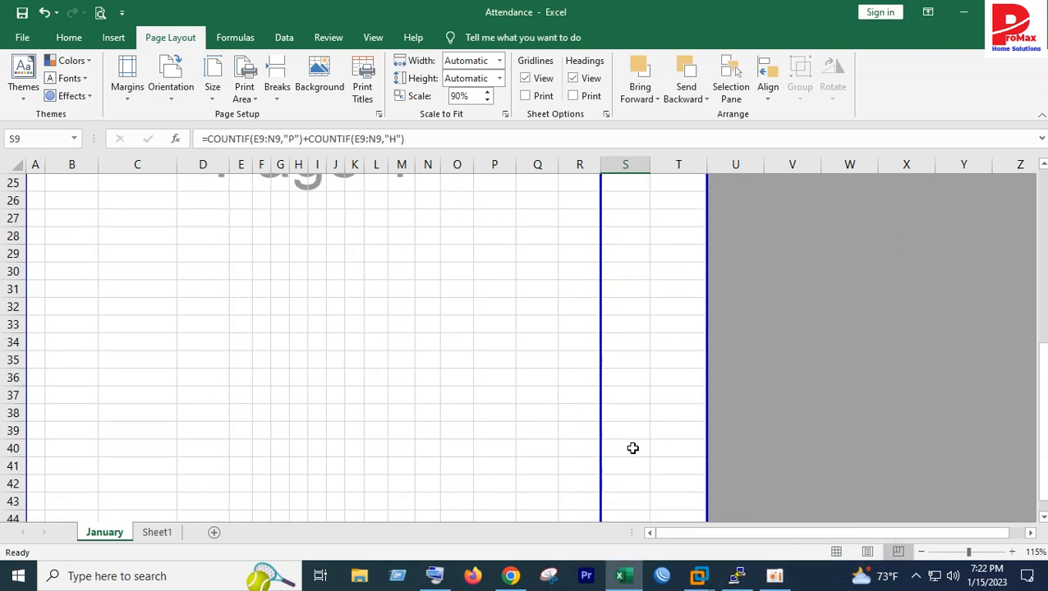
pyautogui.scroll(-4, 632, 448)
pyautogui.scroll(10, 634, 454)
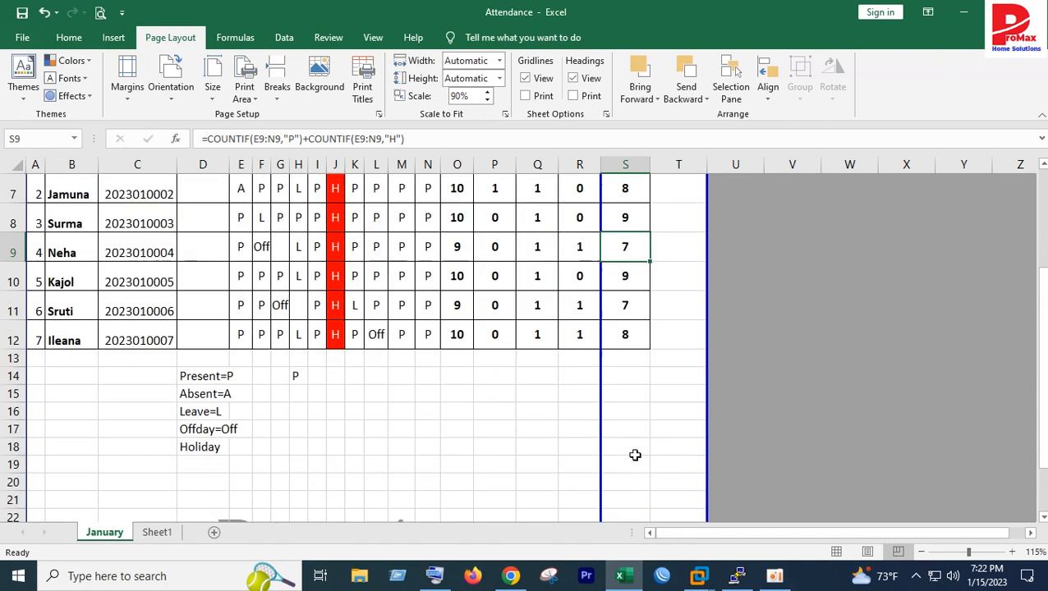
pyautogui.moveTo(713, 306); pyautogui.dragTo(836, 315)
pyautogui.scroll(2, 727, 372)
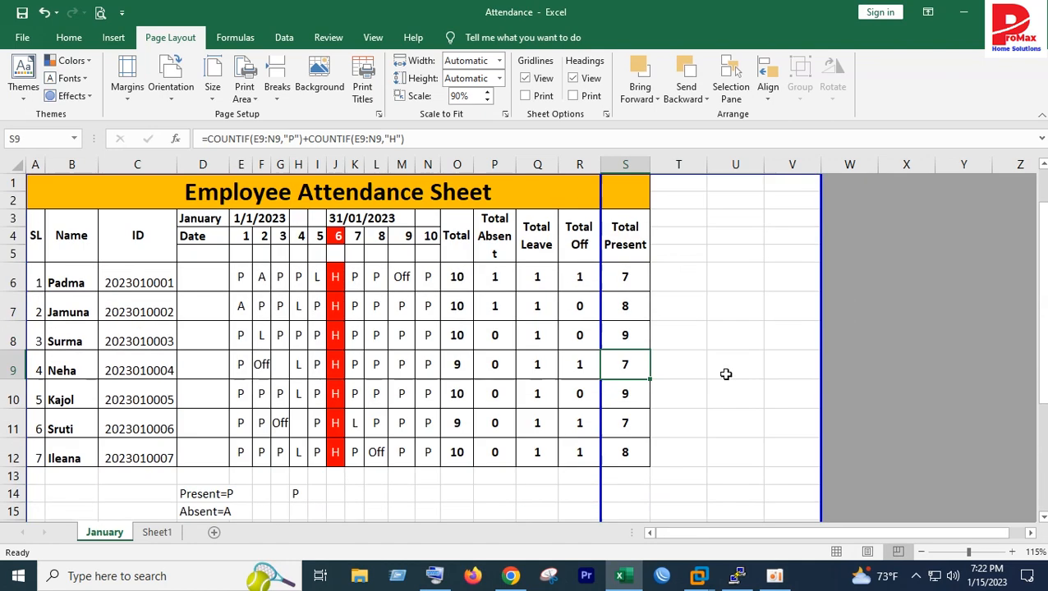
# - Move the vertical page break after Total Off out to the edge of column V and extend the print area through column W
pyautogui.moveTo(602, 182); pyautogui.dragTo(812, 238)
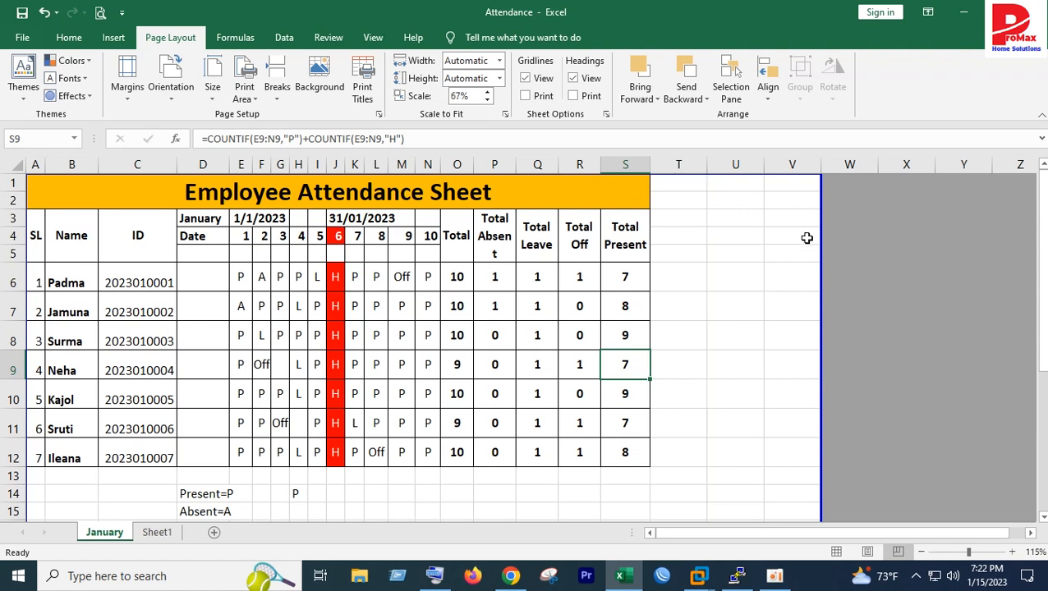
pyautogui.scroll(-9, 759, 375)
pyautogui.scroll(5, 759, 375)
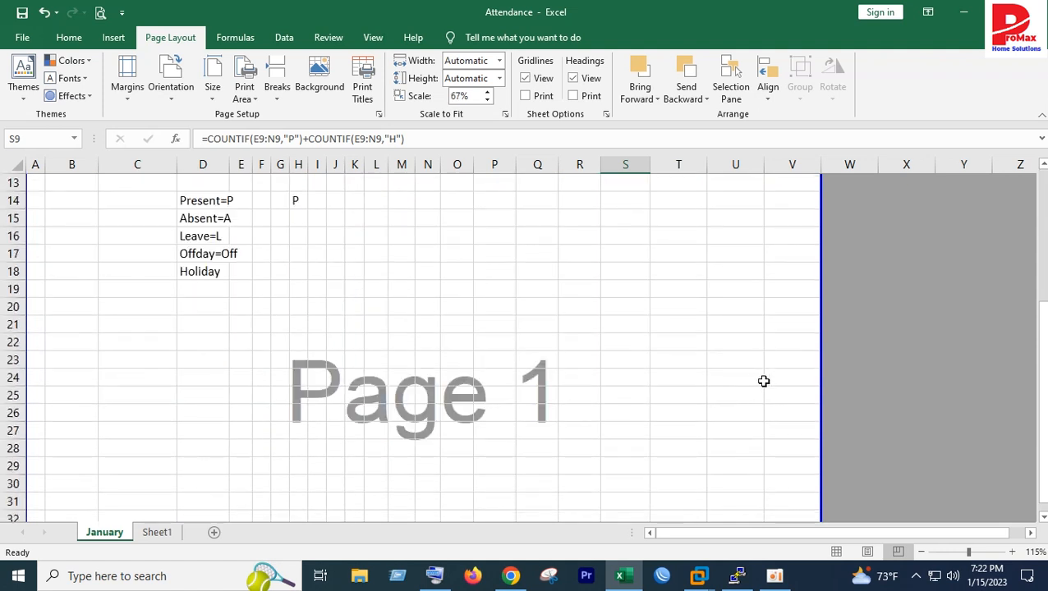
pyautogui.moveTo(824, 314); pyautogui.dragTo(877, 317)
pyautogui.scroll(4, 904, 320)
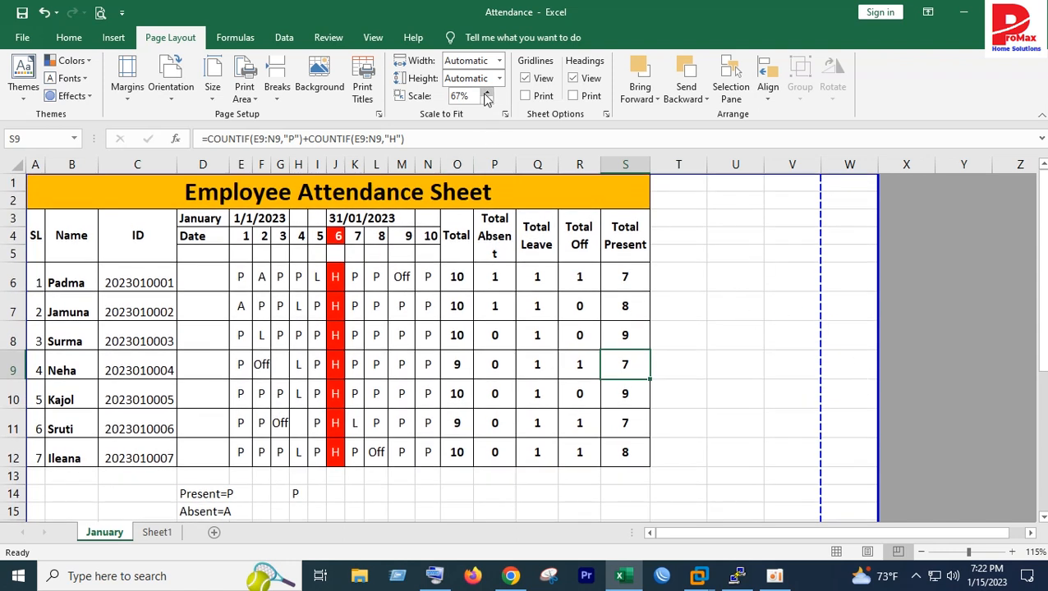
# - Set the page scaling to 90% of normal size in the page setup
pyautogui.click(128, 82)
pyautogui.click(172, 367)
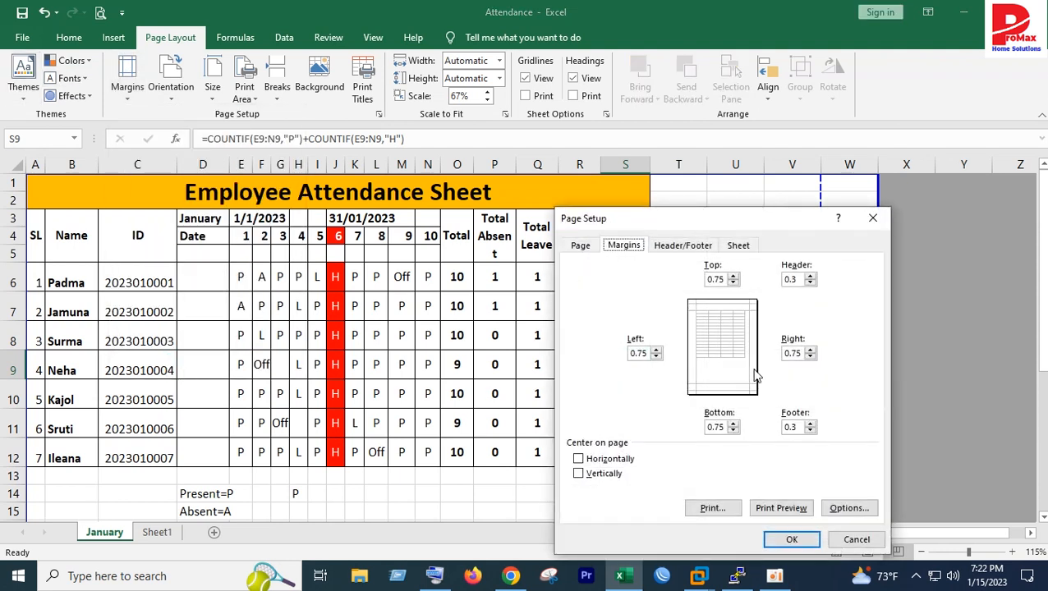
pyautogui.click(575, 245)
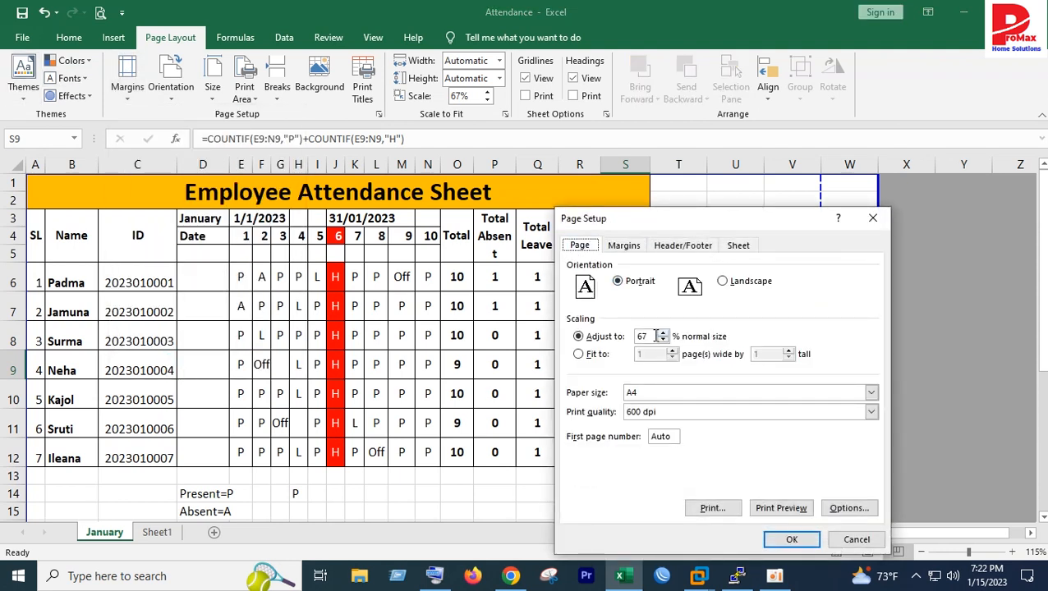
pyautogui.write('90')
pyautogui.click(792, 540)
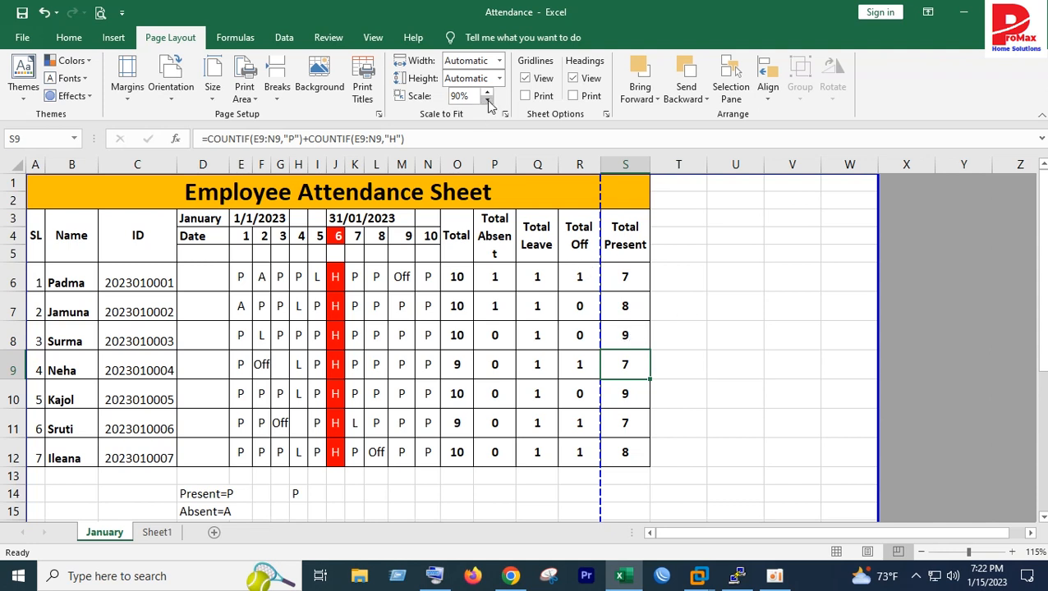
# - Review the orientation and scaling settings, and set the left, bottom and right margins to 0.25 and the top margin to 1
pyautogui.click(128, 78)
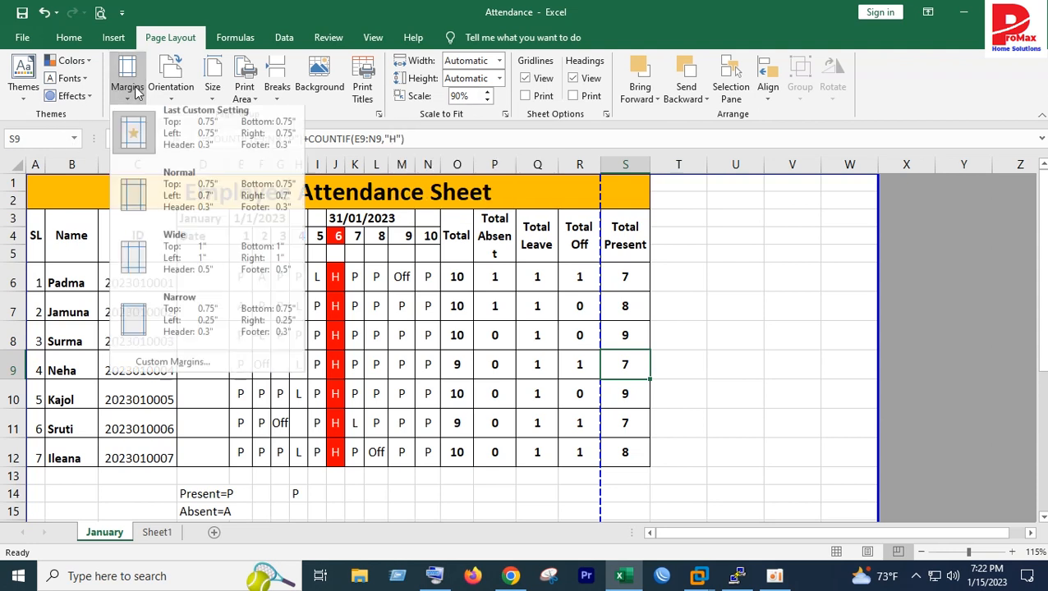
pyautogui.click(177, 367)
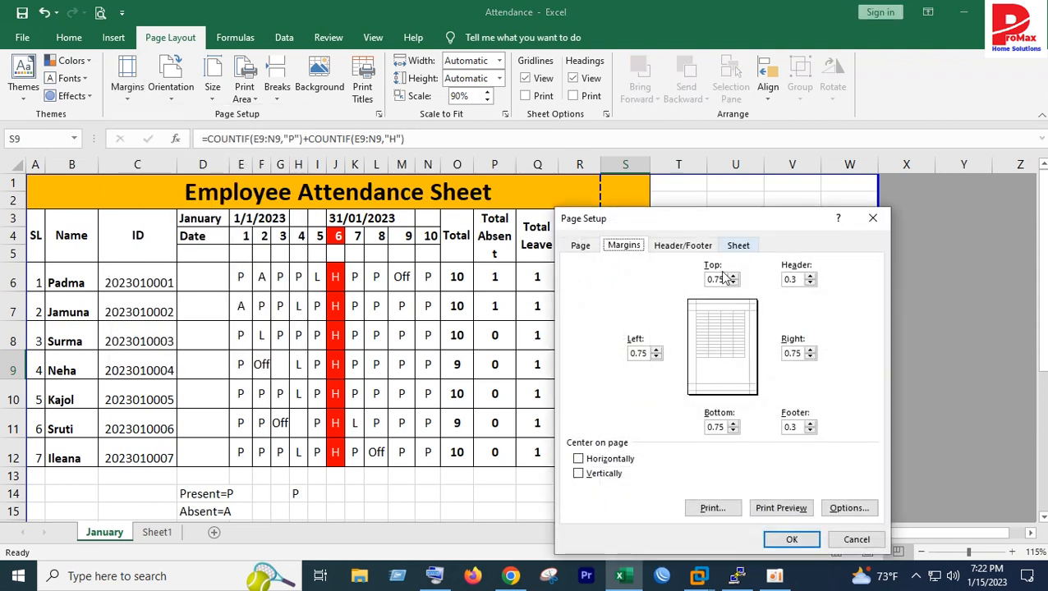
pyautogui.click(579, 246)
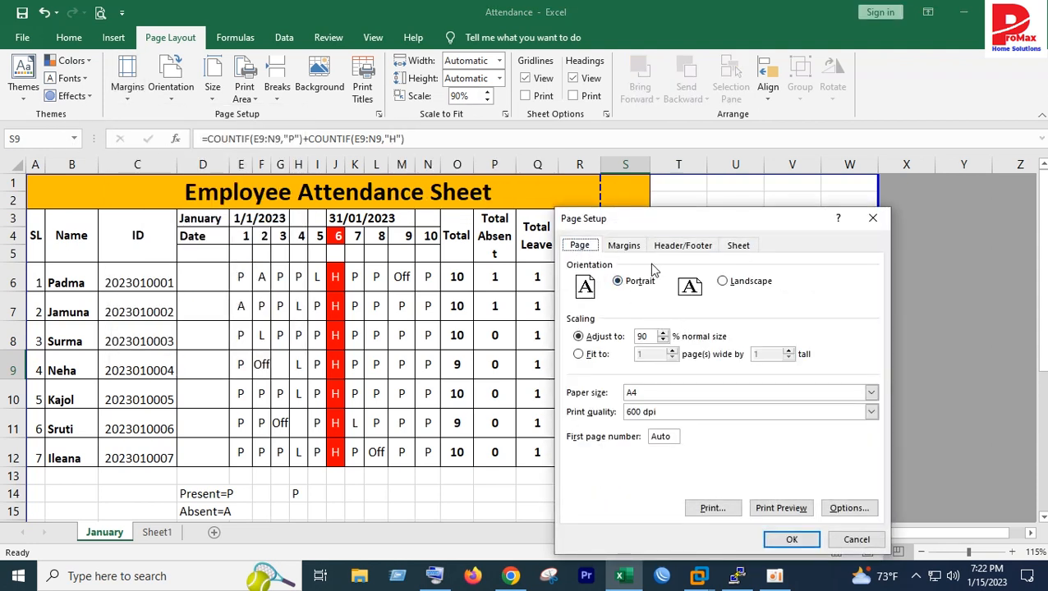
pyautogui.moveTo(645, 229); pyautogui.dragTo(683, 222)
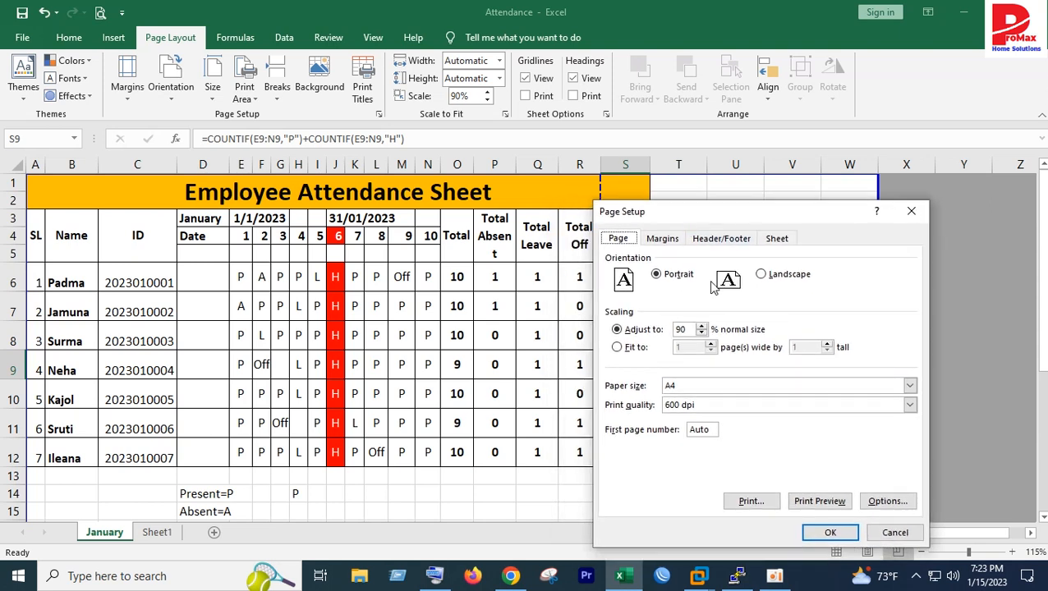
pyautogui.click(702, 333)
pyautogui.click(663, 239)
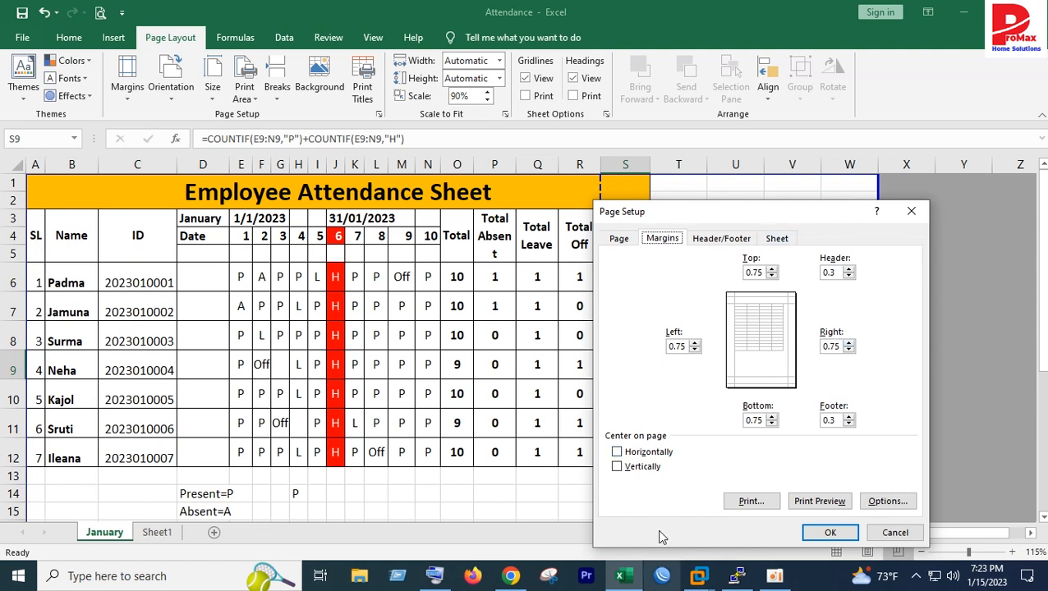
pyautogui.click(695, 350)
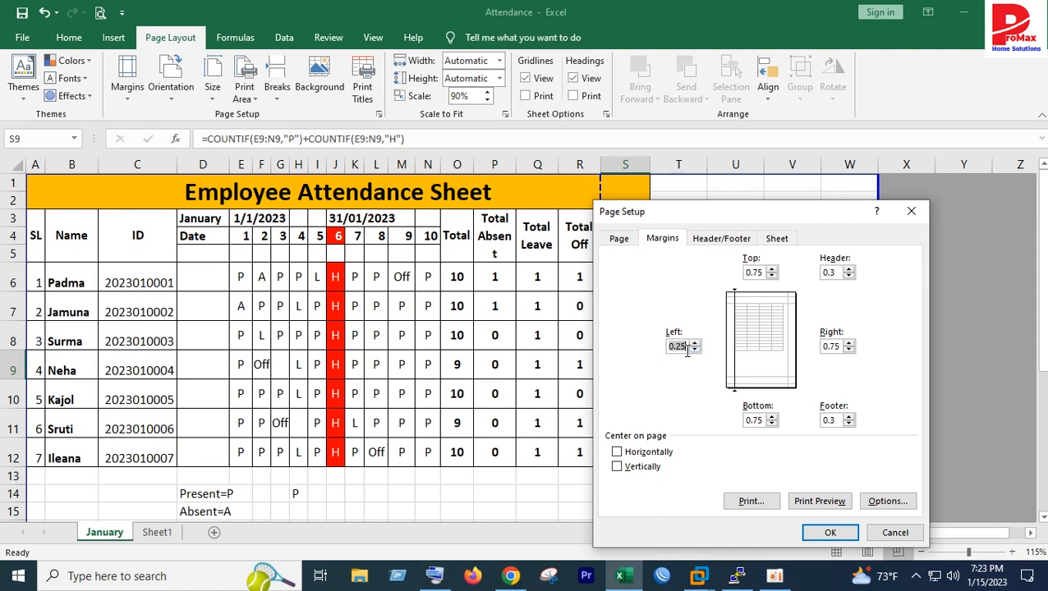
pyautogui.click(773, 424)
pyautogui.click(773, 424)
pyautogui.click(849, 350)
pyautogui.click(849, 350)
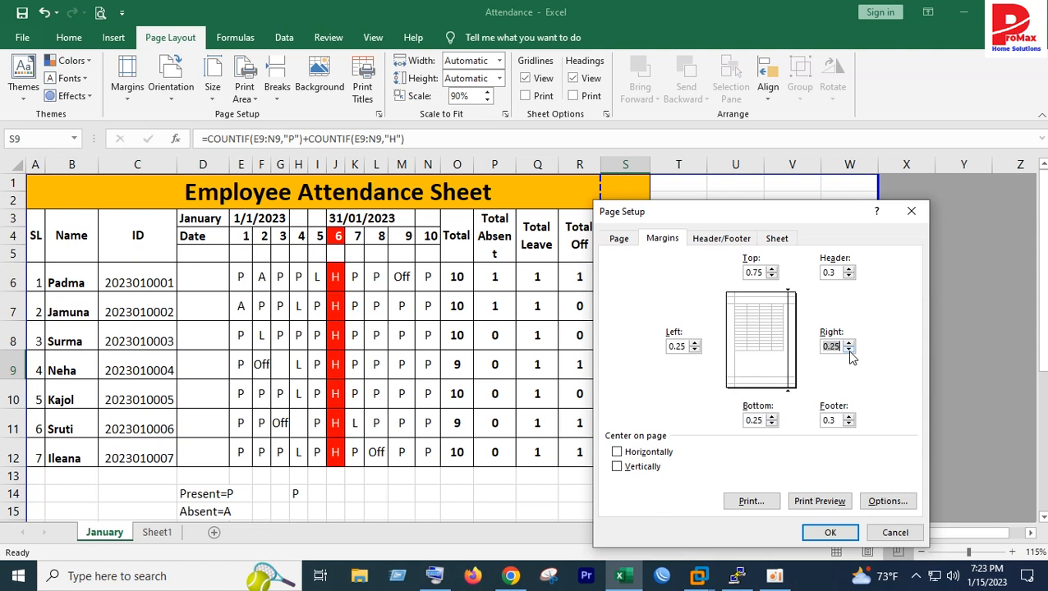
pyautogui.click(772, 270)
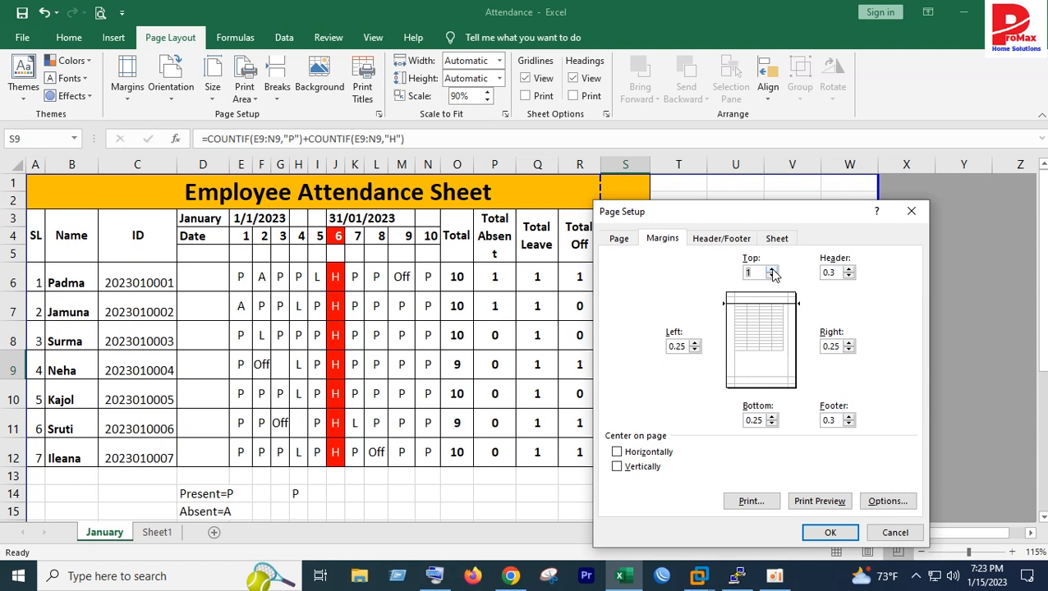
# - Compare horizontal with vertical centering on the page, keep only horizontal, and view the header and footer options
pyautogui.click(617, 454)
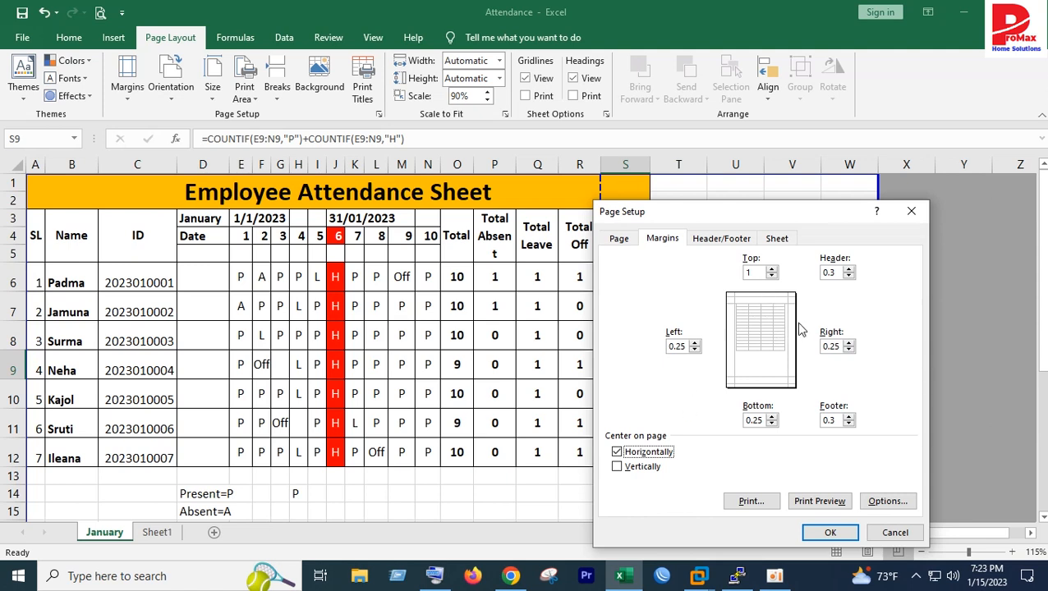
pyautogui.click(617, 453)
pyautogui.click(616, 467)
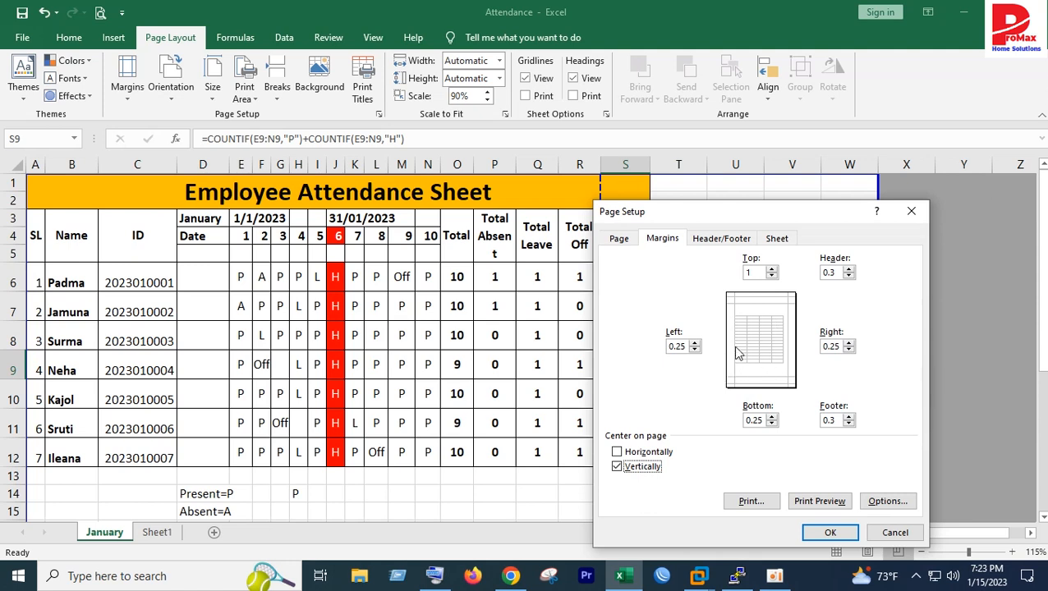
pyautogui.click(617, 468)
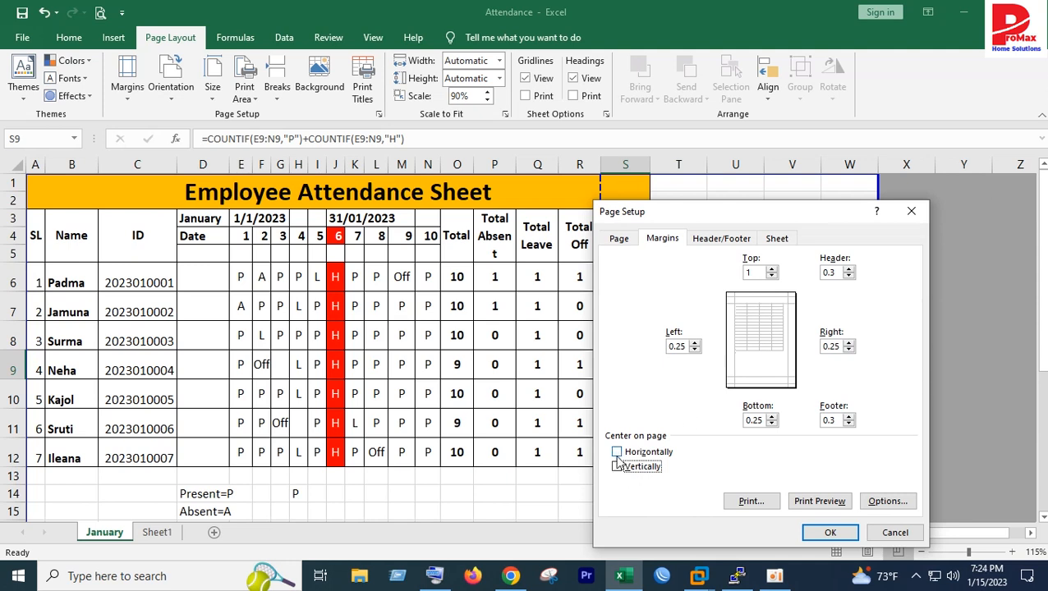
pyautogui.click(617, 453)
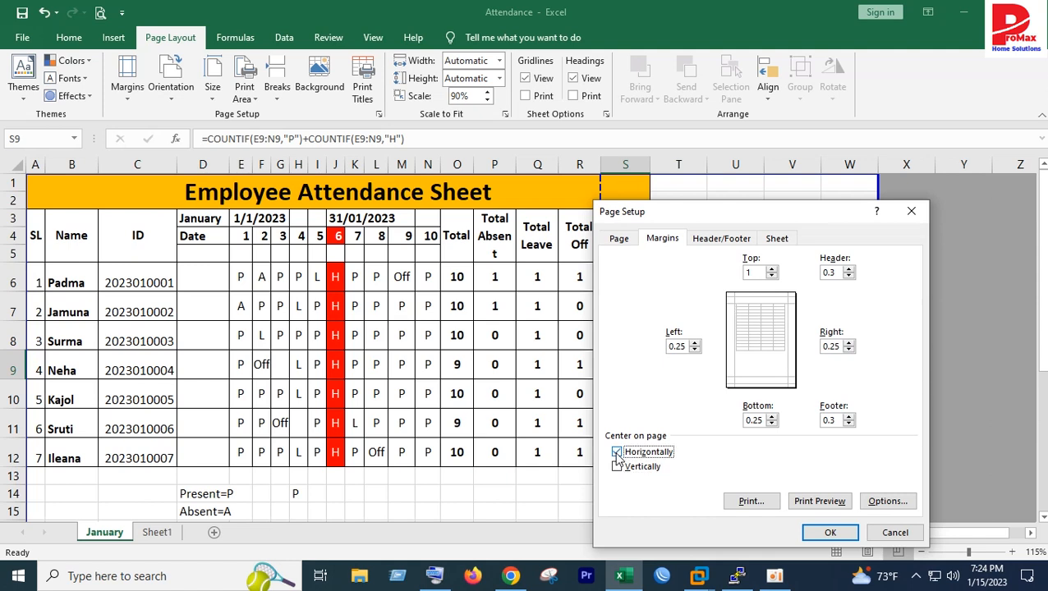
pyautogui.click(721, 240)
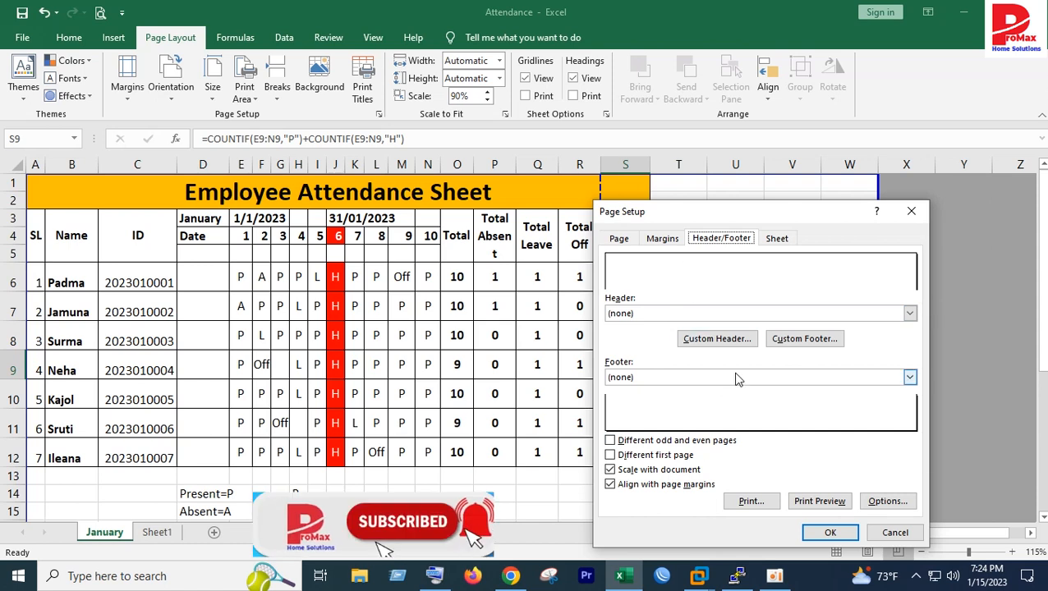
pyautogui.click(666, 239)
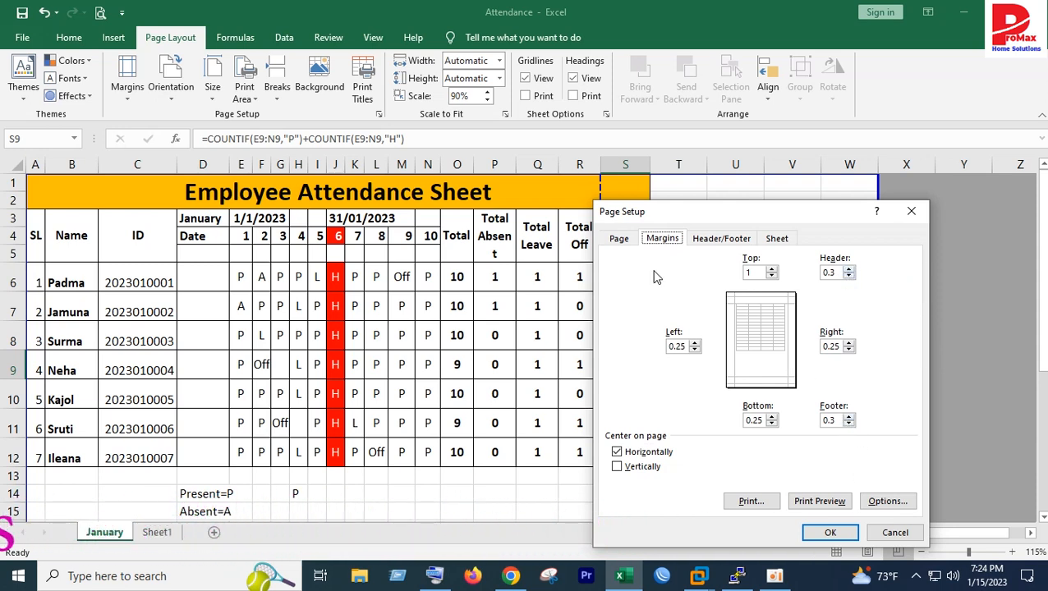
# - Set the page scaling to 85% of normal size, briefly comparing it with 90%
pyautogui.click(616, 241)
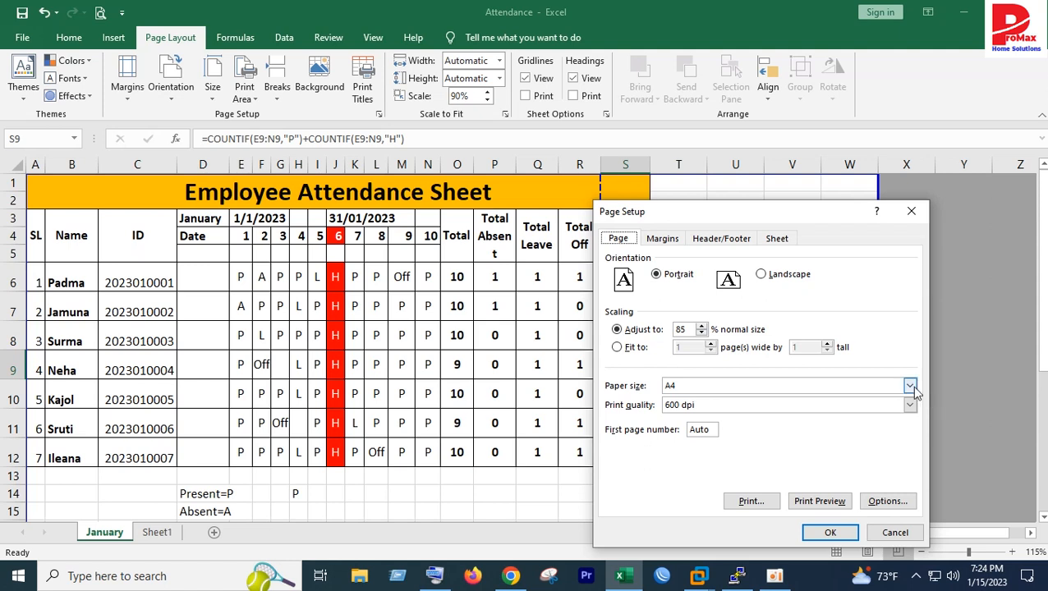
pyautogui.click(830, 533)
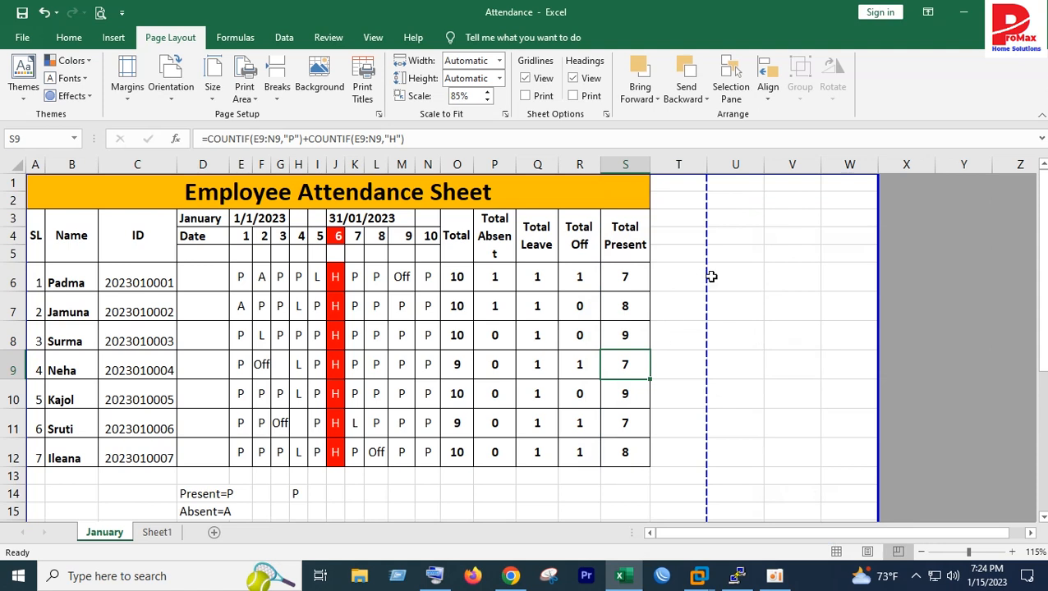
pyautogui.click(487, 91)
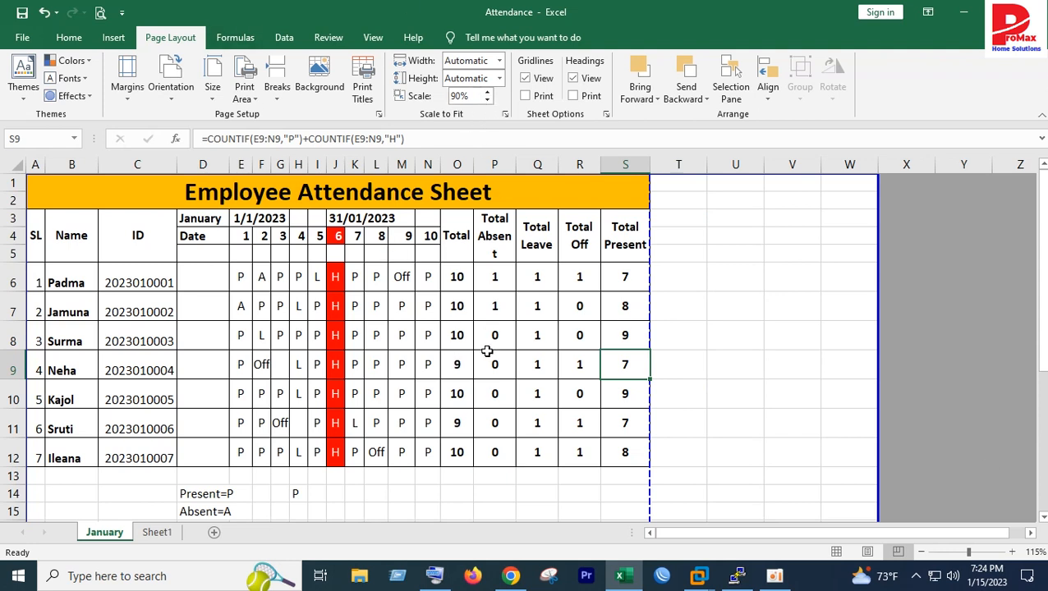
pyautogui.click(487, 100)
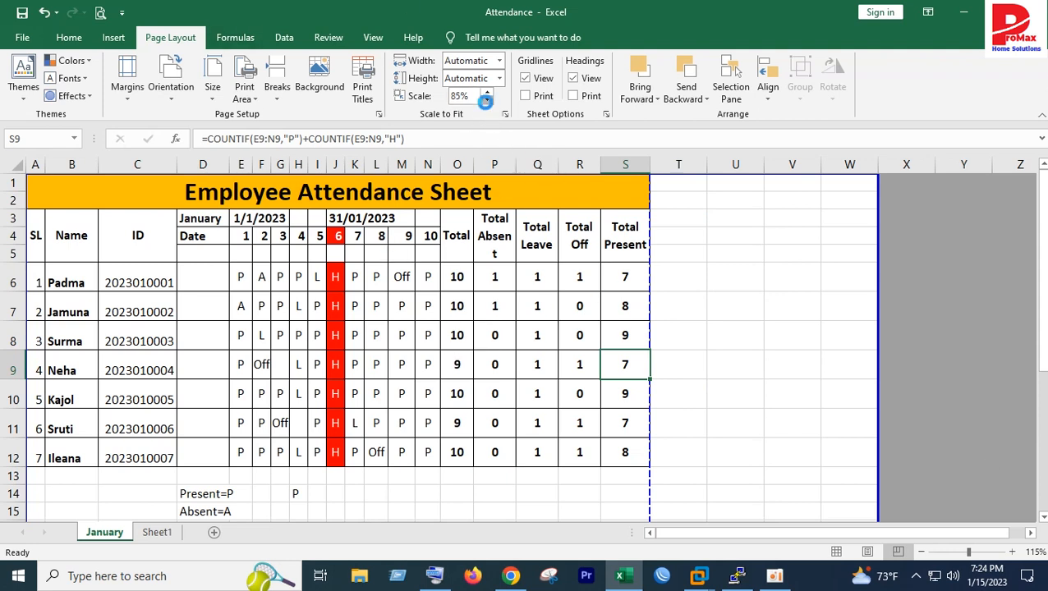
pyautogui.click(685, 301)
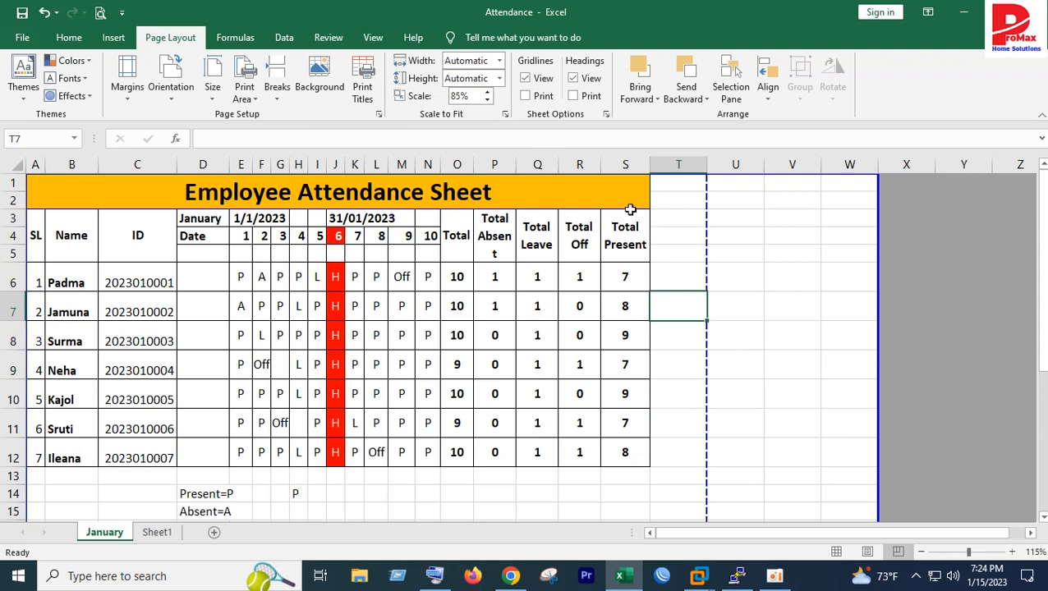
# - Widen day columns E through I equally, and slightly widen the Total and Total Absent columns to fit the Total Absent heading
pyautogui.moveTo(241, 165); pyautogui.dragTo(310, 170)
pyautogui.moveTo(330, 159); pyautogui.dragTo(379, 164)
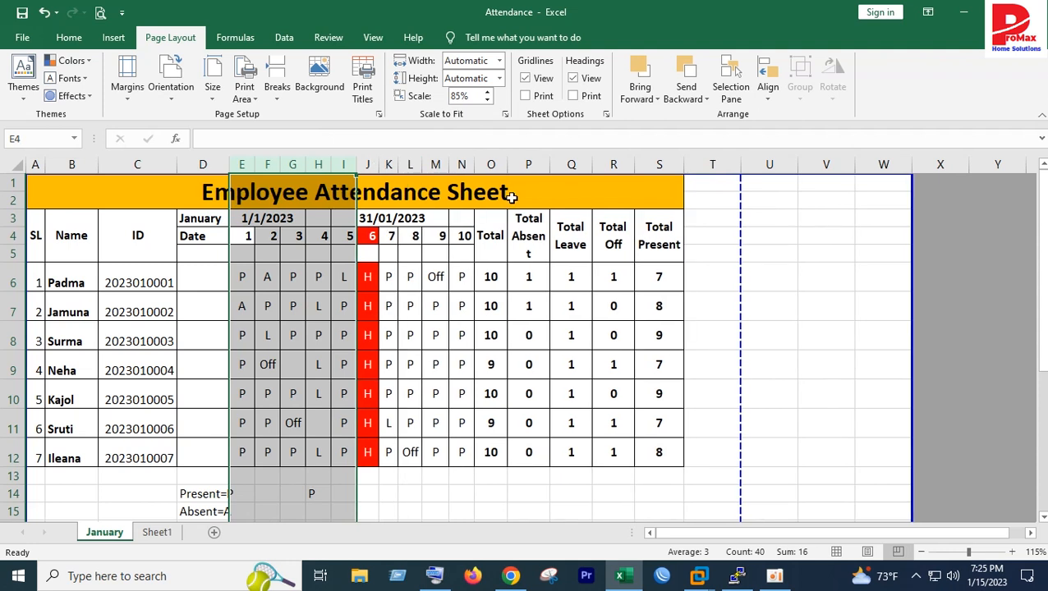
pyautogui.click(181, 257)
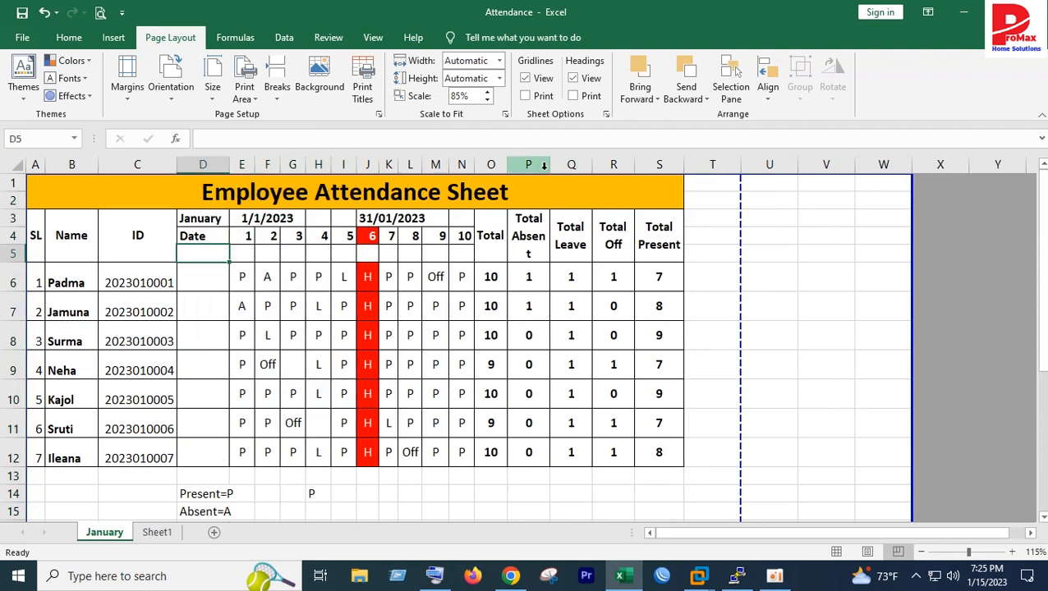
pyautogui.moveTo(508, 165); pyautogui.dragTo(563, 165)
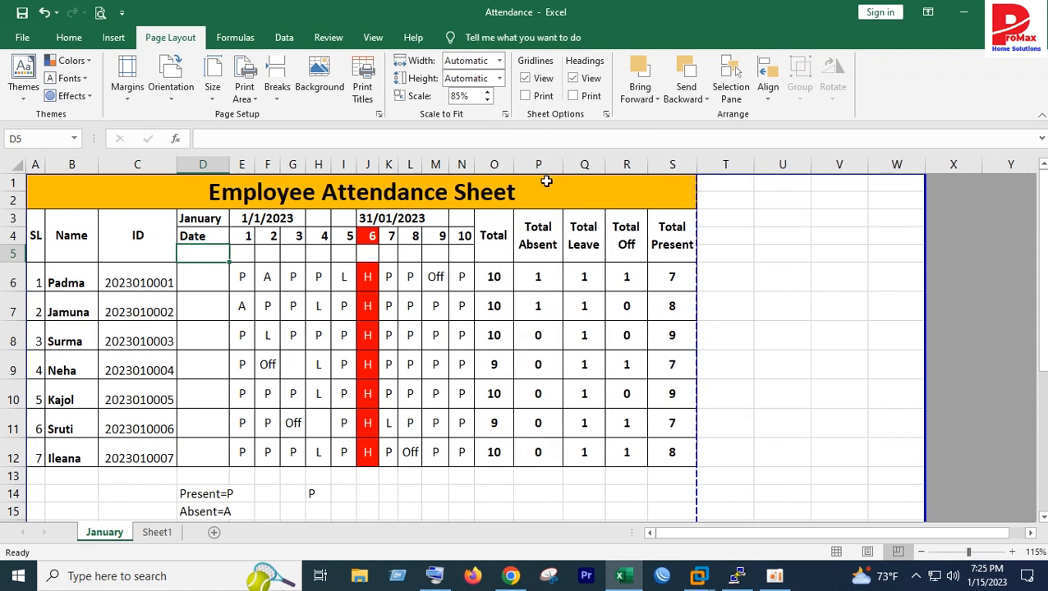
pyautogui.moveTo(80, 276); pyautogui.dragTo(70, 376)
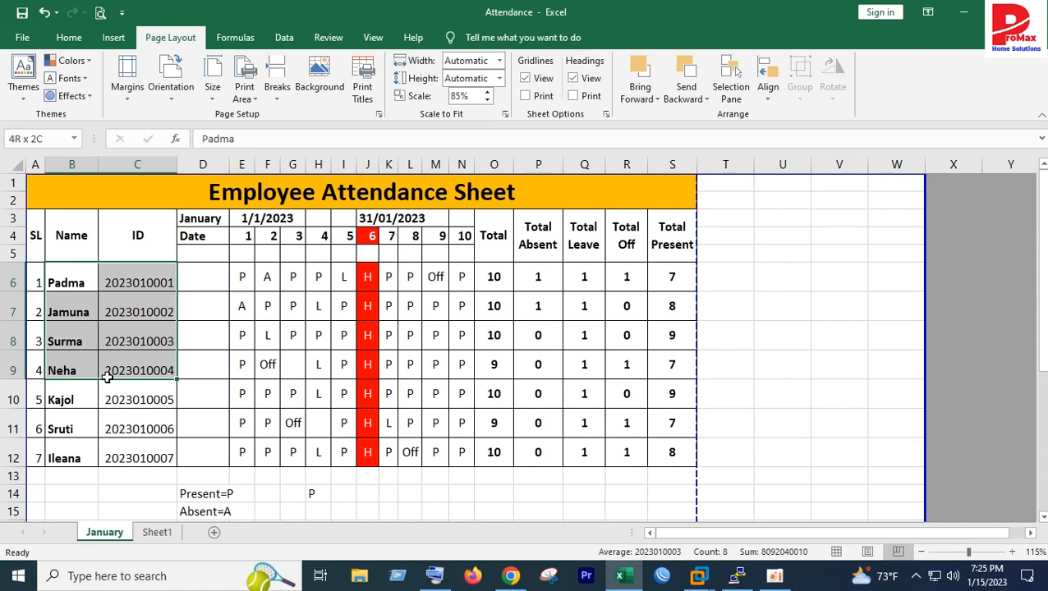
pyautogui.click(201, 399)
pyautogui.scroll(-4, 626, 415)
pyautogui.scroll(4, 626, 415)
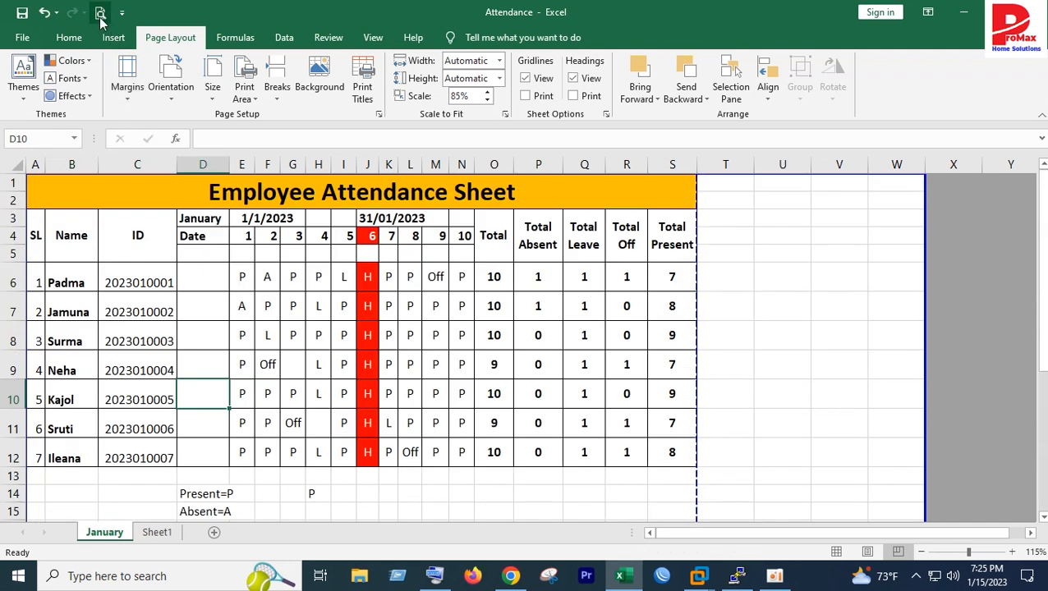
# - Open the print preview, keep Microsoft Print to PDF as the printer, examine the page layout and page count, and return to the sheet
pyautogui.click(99, 13)
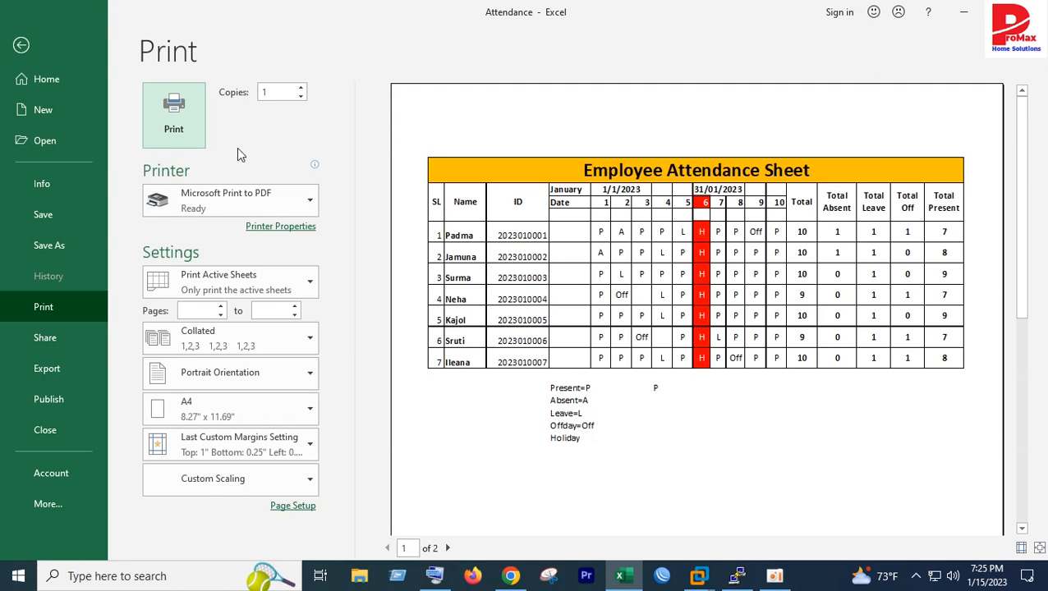
pyautogui.click(228, 207)
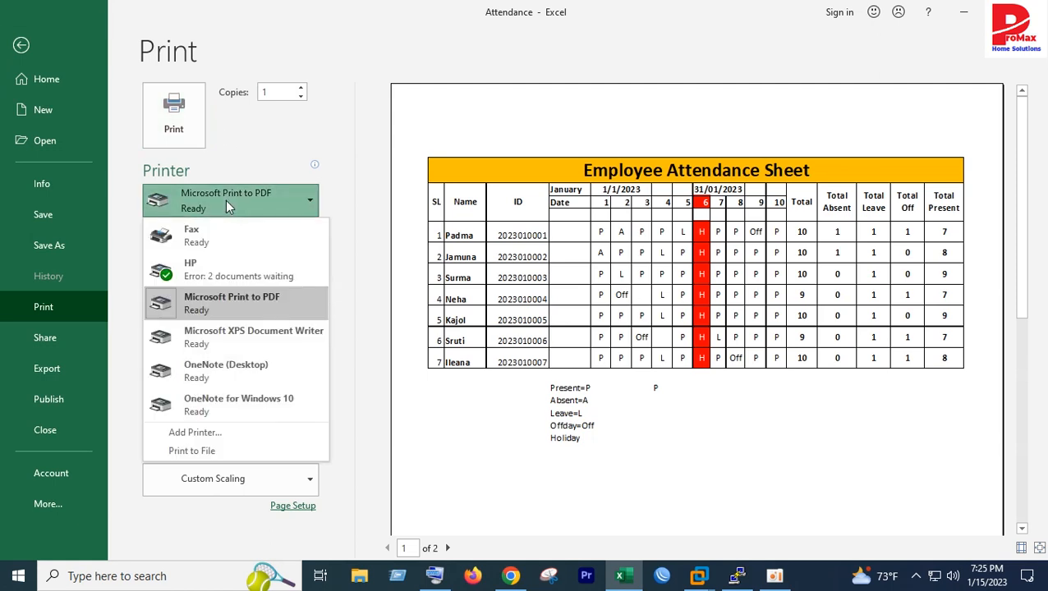
pyautogui.click(208, 299)
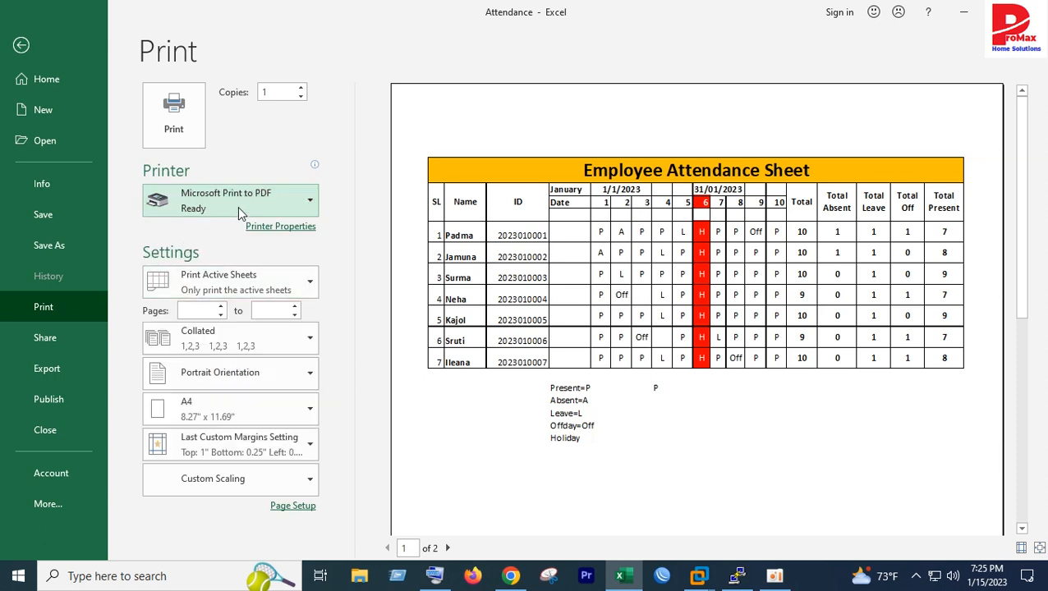
pyautogui.click(736, 370)
pyautogui.click(730, 369)
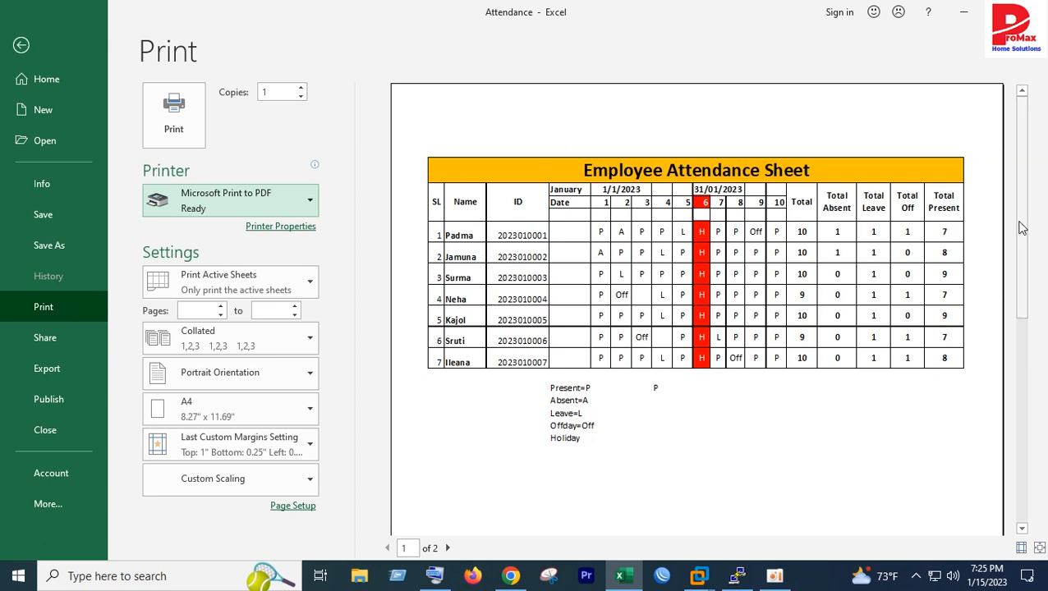
pyautogui.scroll(-5, 657, 447)
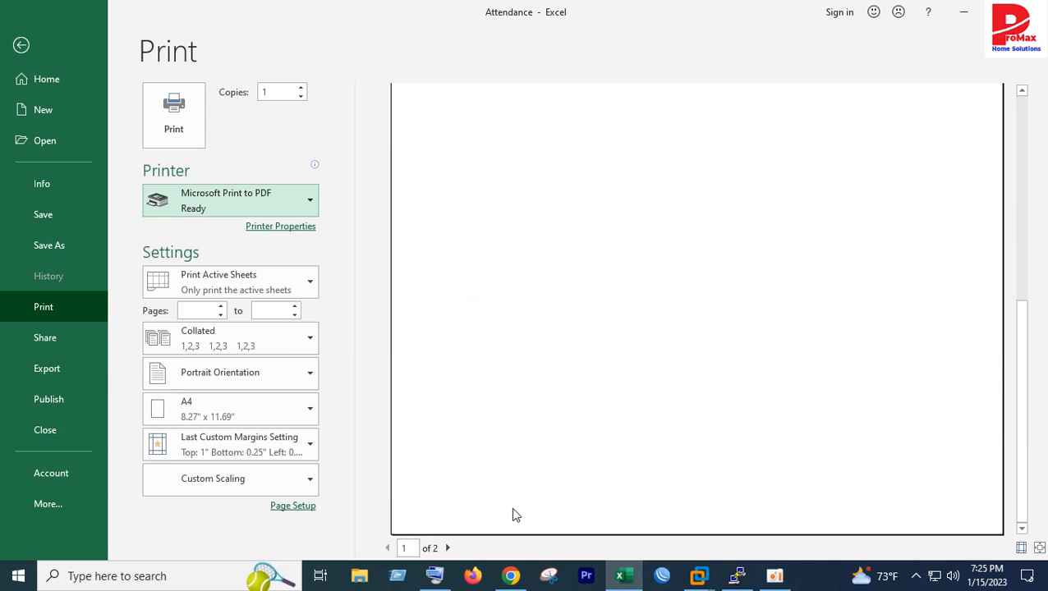
pyautogui.scroll(6, 486, 522)
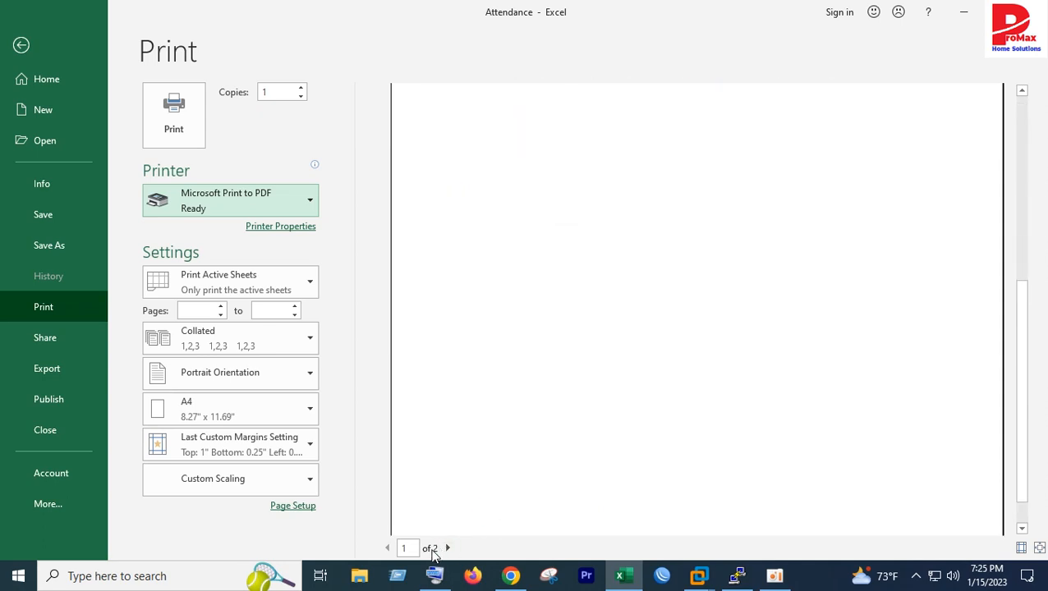
pyautogui.click(26, 49)
# - Pull the print area's outer boundary in from column W to the edge of the Total Present column S
pyautogui.scroll(-13, 439, 410)
pyautogui.scroll(3, 480, 386)
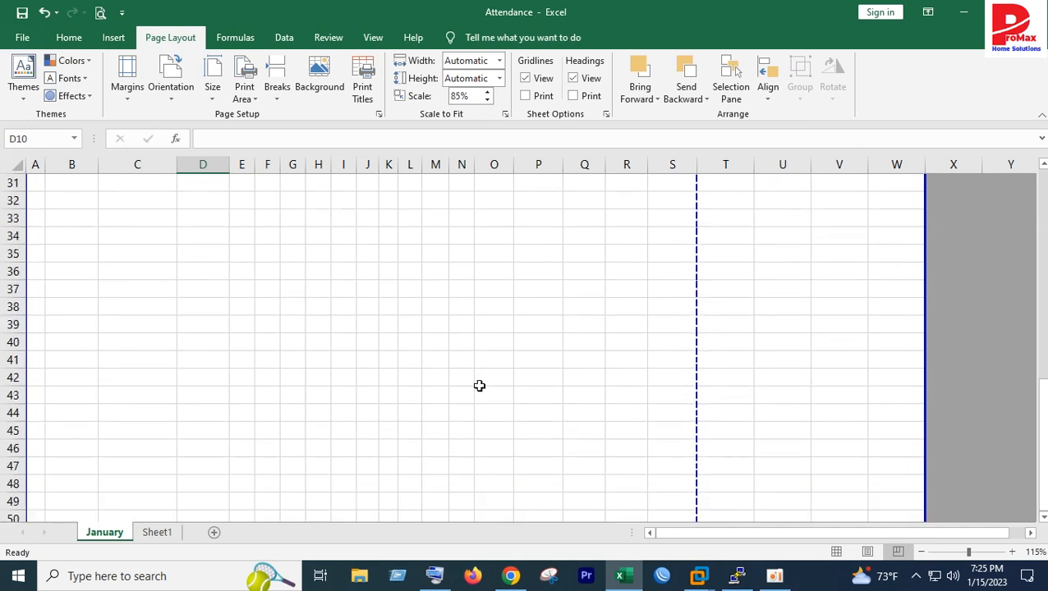
pyautogui.scroll(-7, 482, 388)
pyautogui.scroll(3, 844, 315)
pyautogui.click(743, 283)
pyautogui.scroll(5, 799, 339)
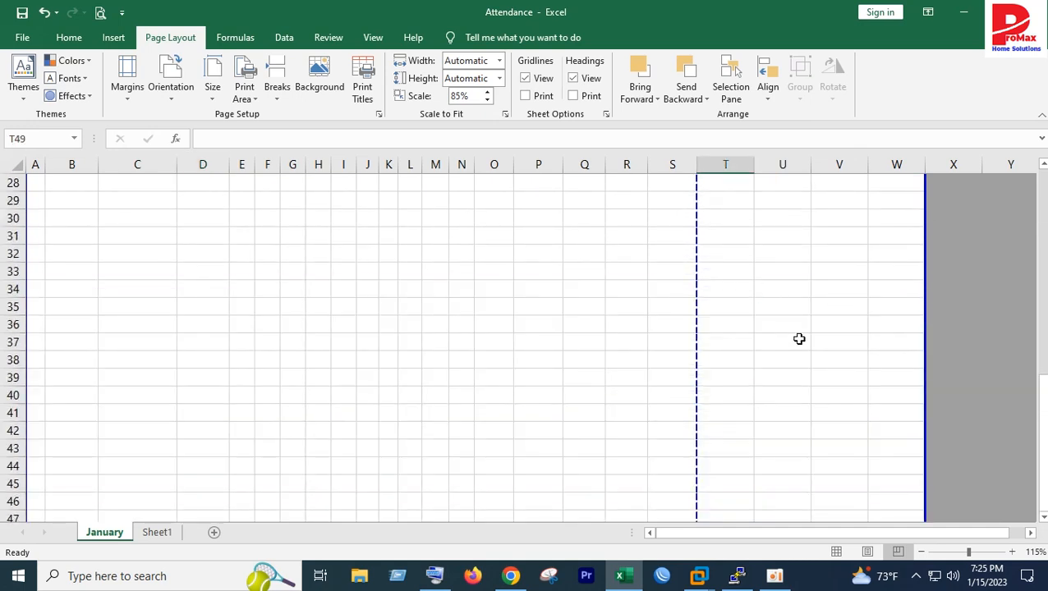
pyautogui.scroll(9, 799, 339)
pyautogui.scroll(-5, 799, 345)
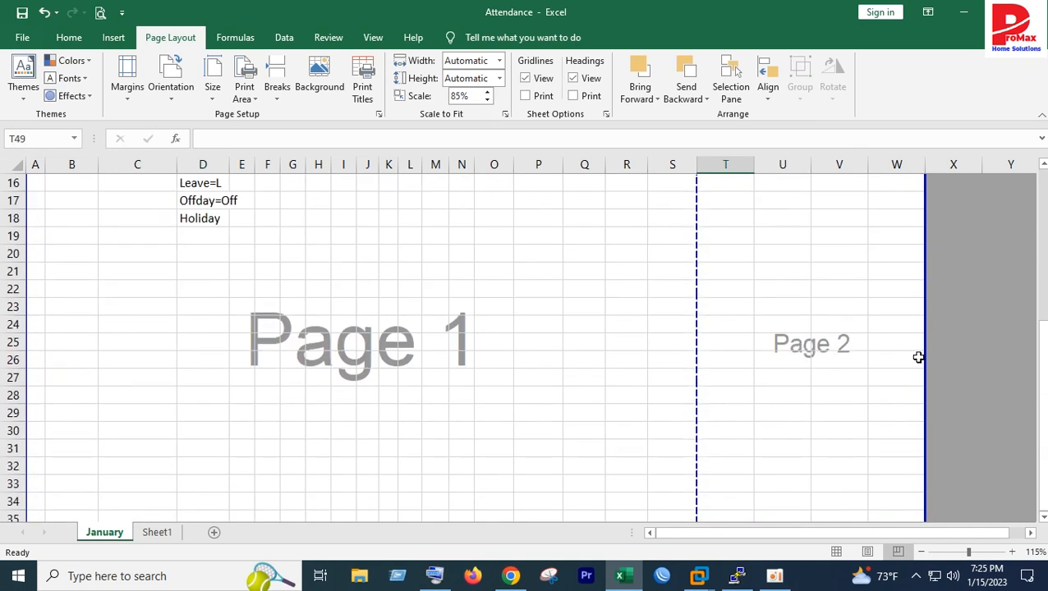
pyautogui.moveTo(925, 357); pyautogui.dragTo(697, 362)
pyautogui.scroll(-8, 436, 411)
pyautogui.scroll(-3, 436, 410)
pyautogui.scroll(1, 440, 412)
pyautogui.moveTo(440, 332); pyautogui.dragTo(471, 377)
pyautogui.scroll(15, 514, 419)
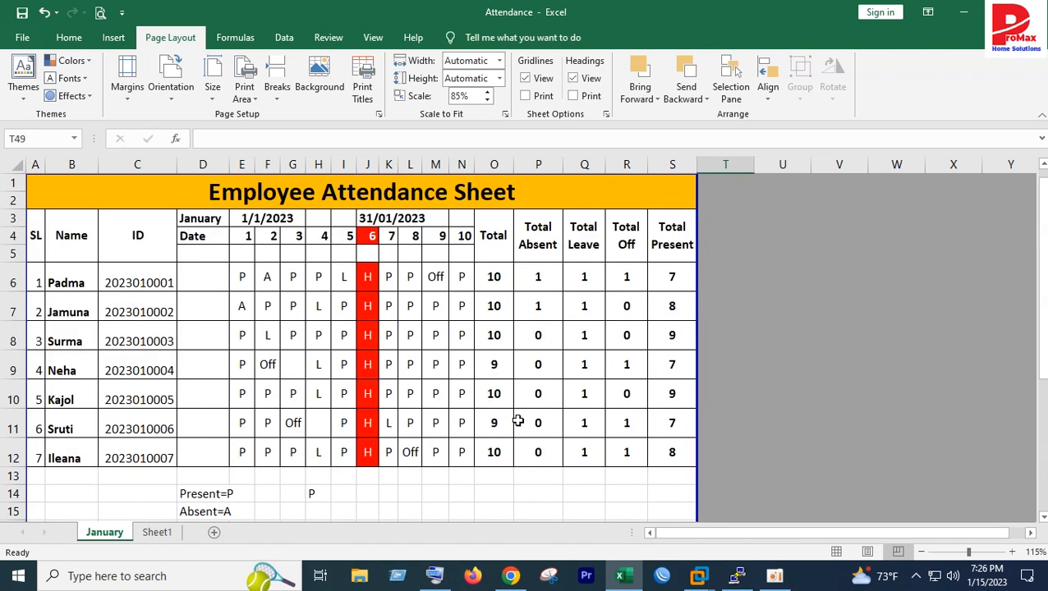
# - Check the reduced print area in the print preview, return to the sheet and look over its page extent
pyautogui.click(100, 12)
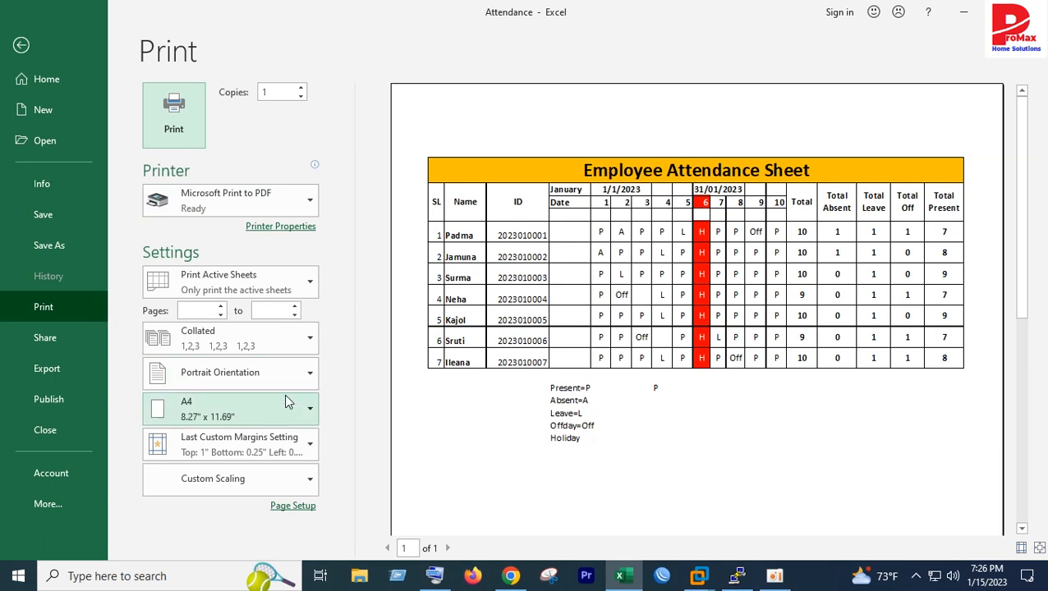
pyautogui.click(21, 48)
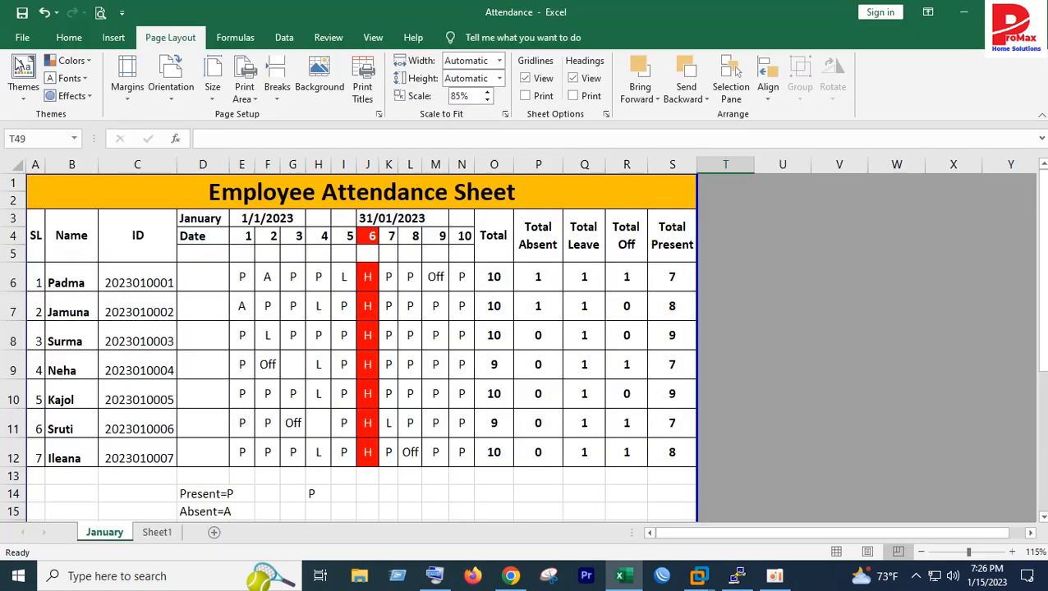
pyautogui.scroll(-4, 507, 435)
pyautogui.scroll(4, 508, 436)
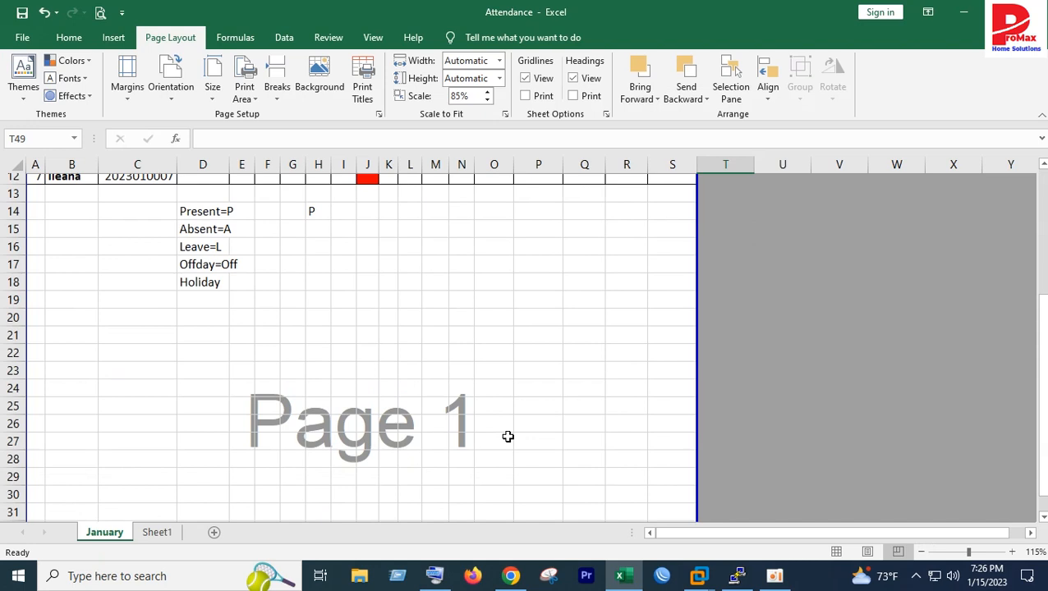